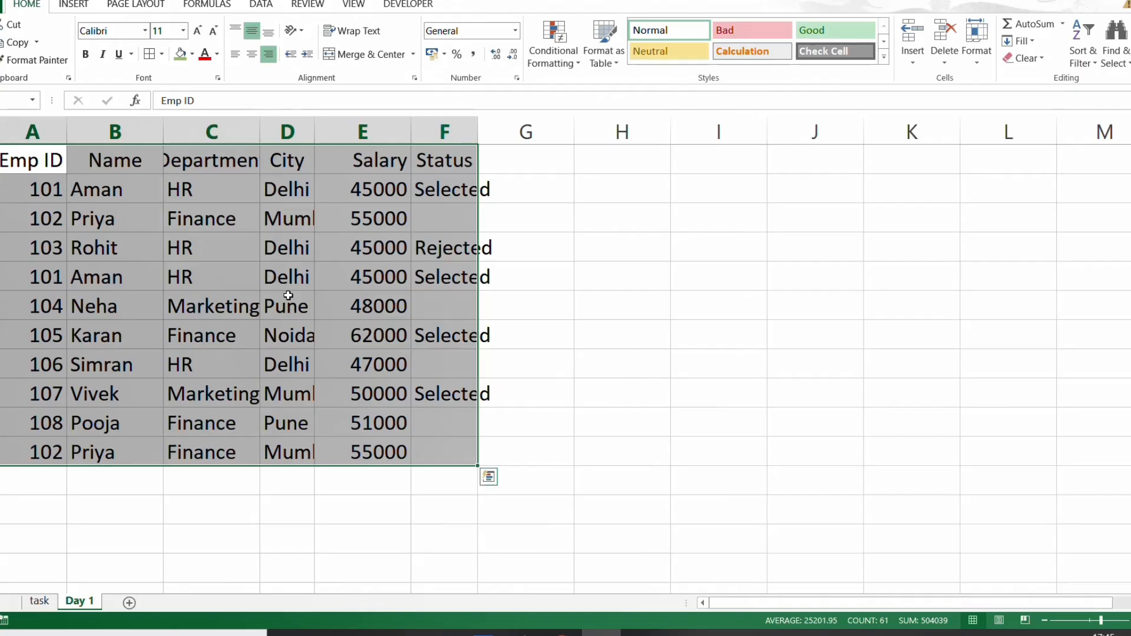
# - AutoFit the column widths of the employee data on the Day 1 sheet
pyautogui.press('alt')
pyautogui.press('h')
pyautogui.press('o')
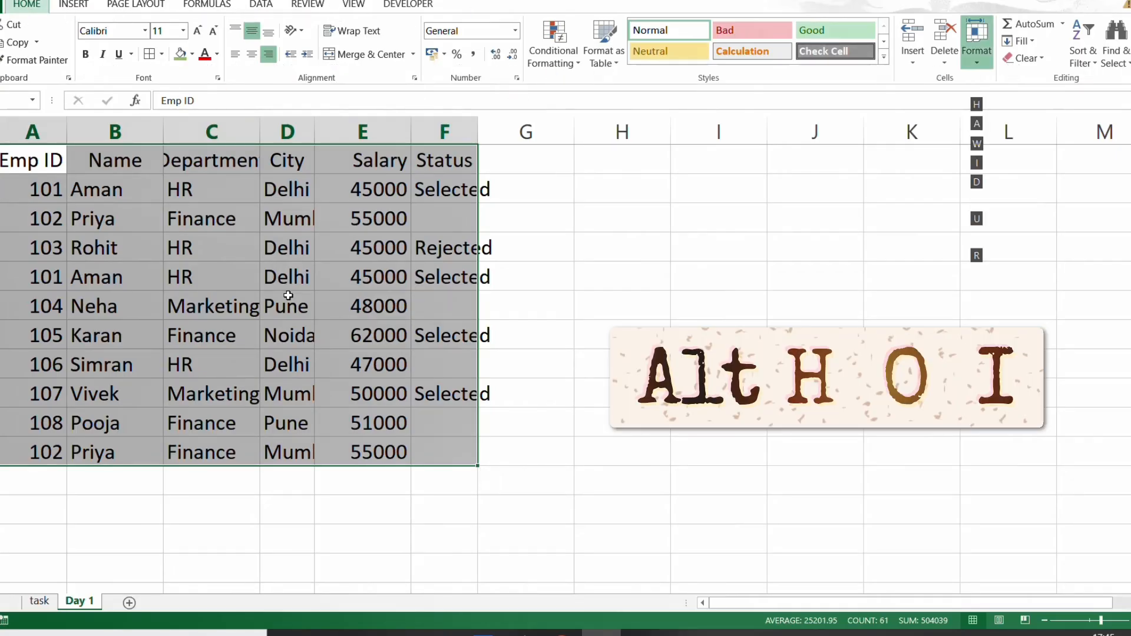
pyautogui.press('i')
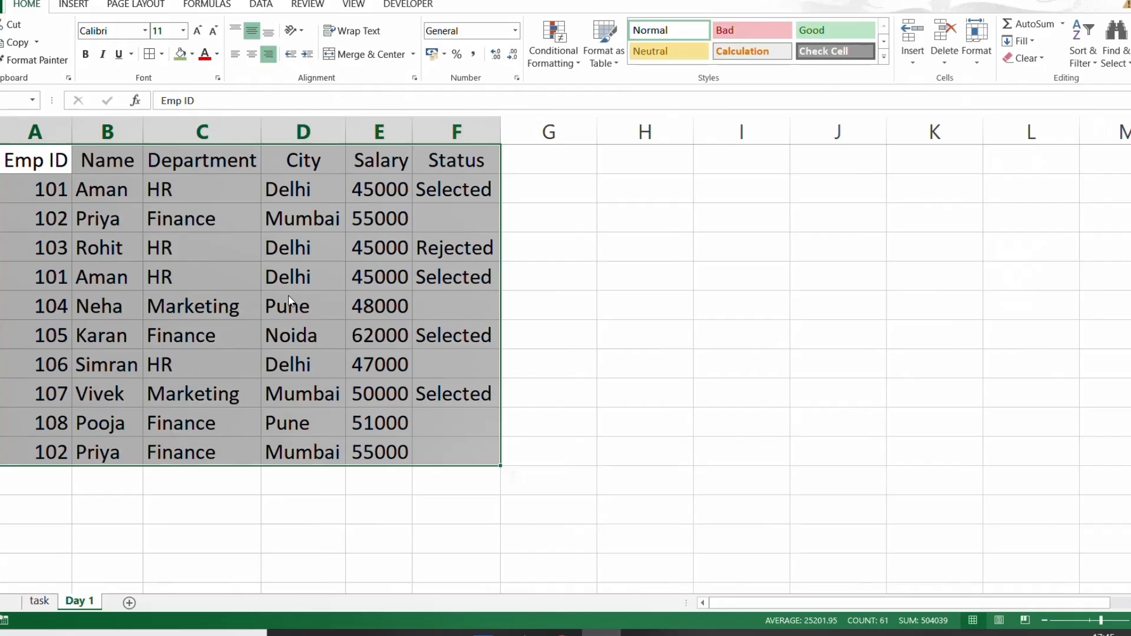
pyautogui.press('Down')
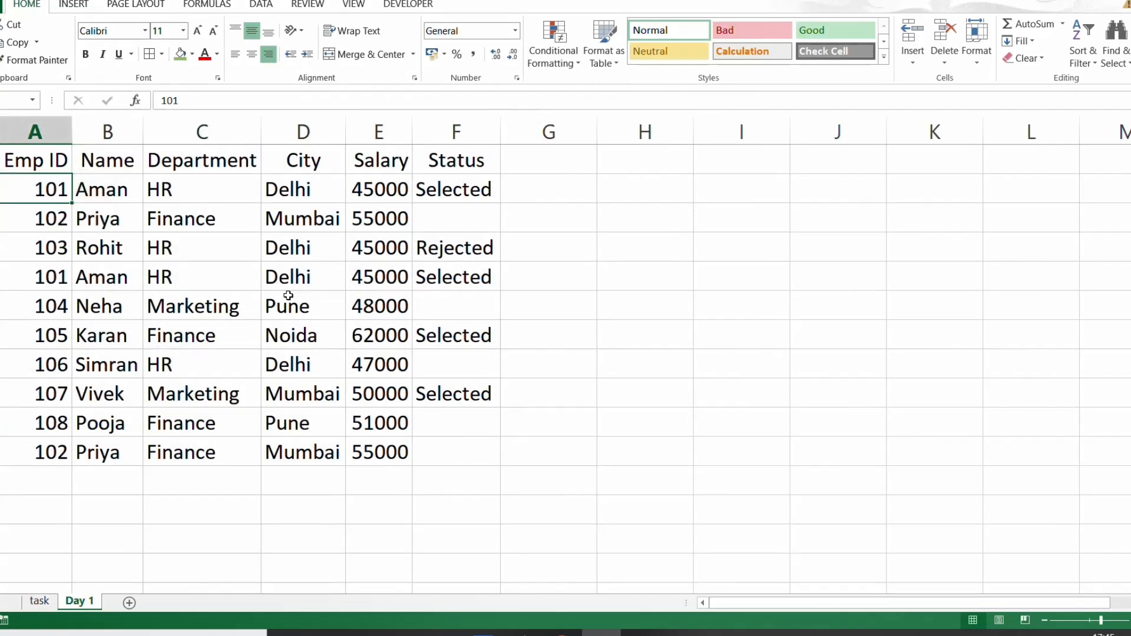
# - Check Task 1 on the task sheet and convert the Day 1 range A1:F11 into an Excel table with headers
pyautogui.hotkey('ctrl', 'pageup')
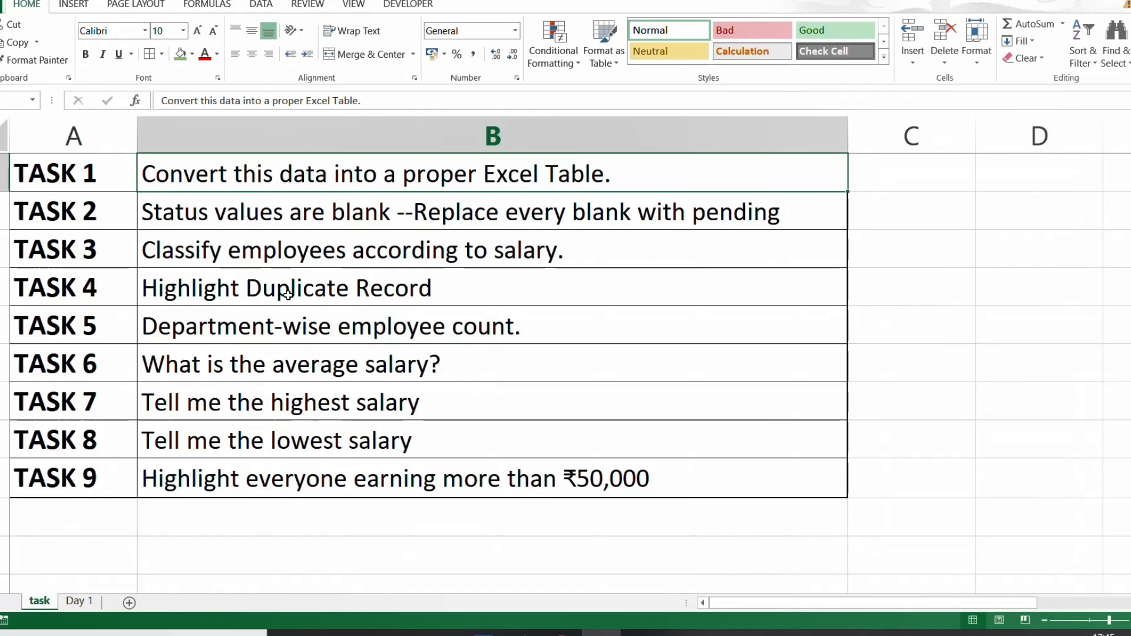
pyautogui.hotkey('ctrl', 'pagedown')
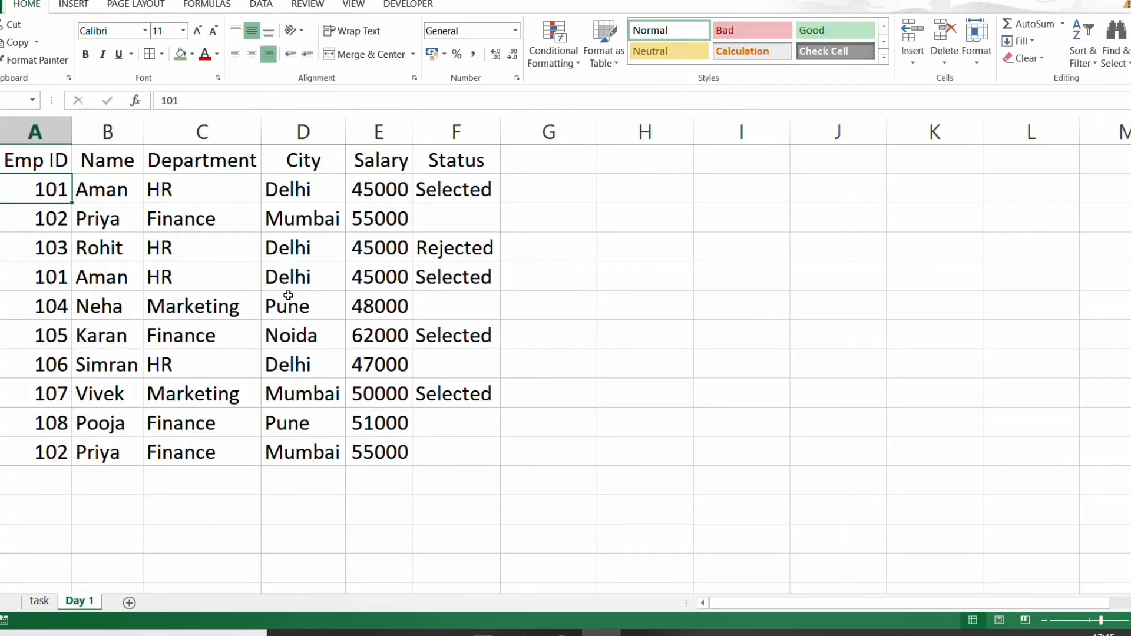
pyautogui.hotkey('ctrl', 'a')
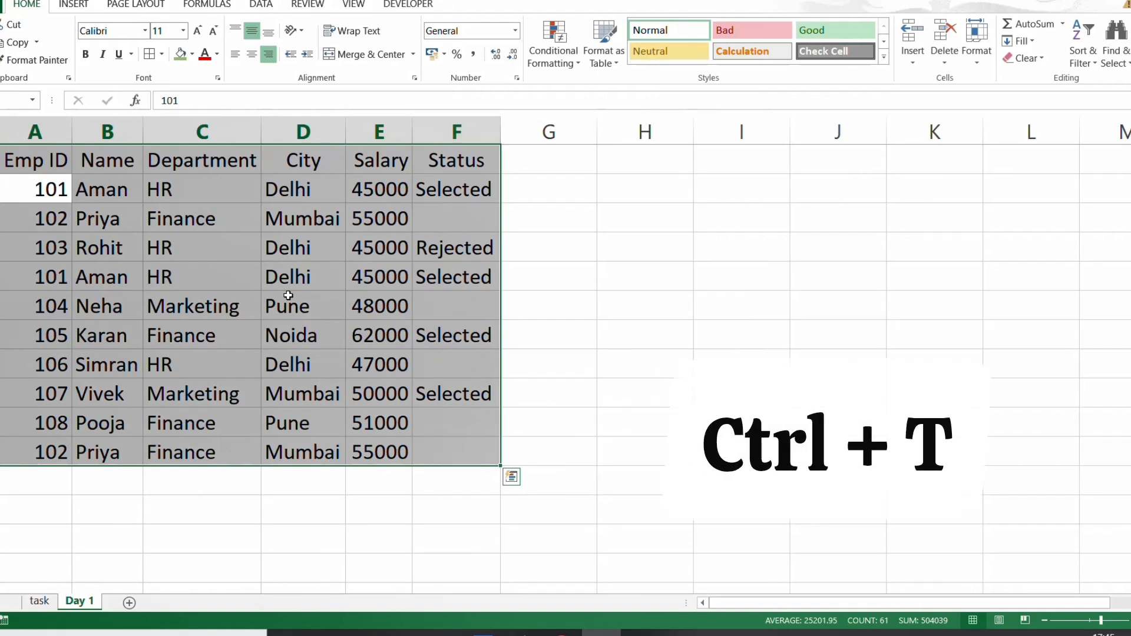
pyautogui.hotkey('ctrl', 't')
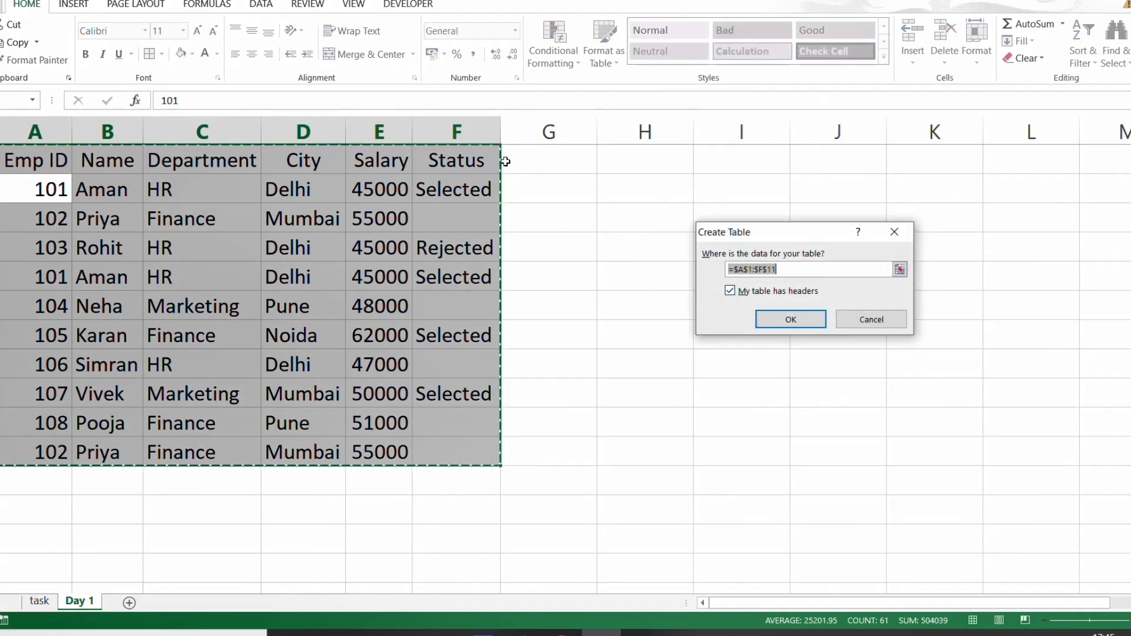
pyautogui.click(776, 319)
# - Apply the table style with a black header and grey banded rows to the employee table
pyautogui.click(291, 312)
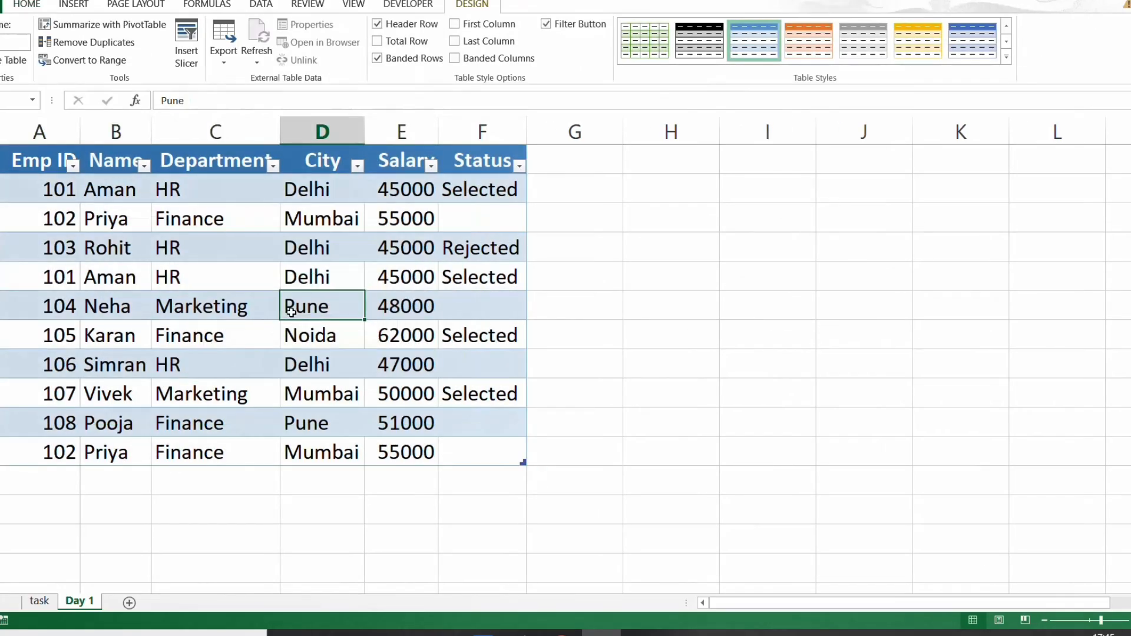
pyautogui.click(697, 49)
pyautogui.click(287, 245)
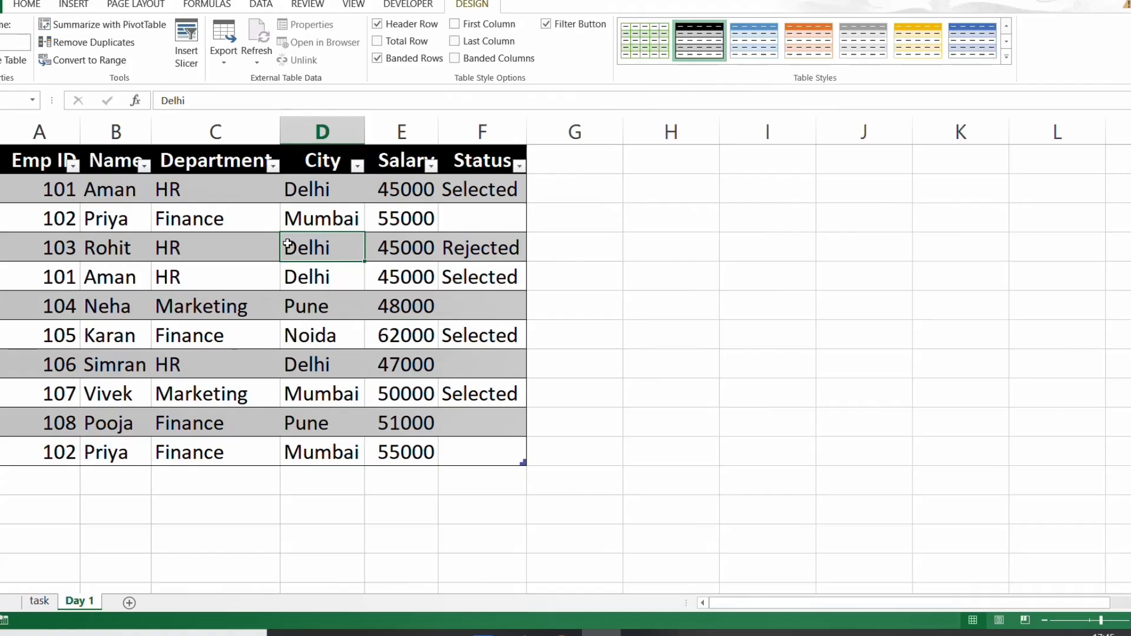
# - Shade the Task 1 description green on the task sheet, check Task 2 and return to the Day 1 sheet
pyautogui.hotkey('ctrl', 'pageup')
pyautogui.click(200, 213)
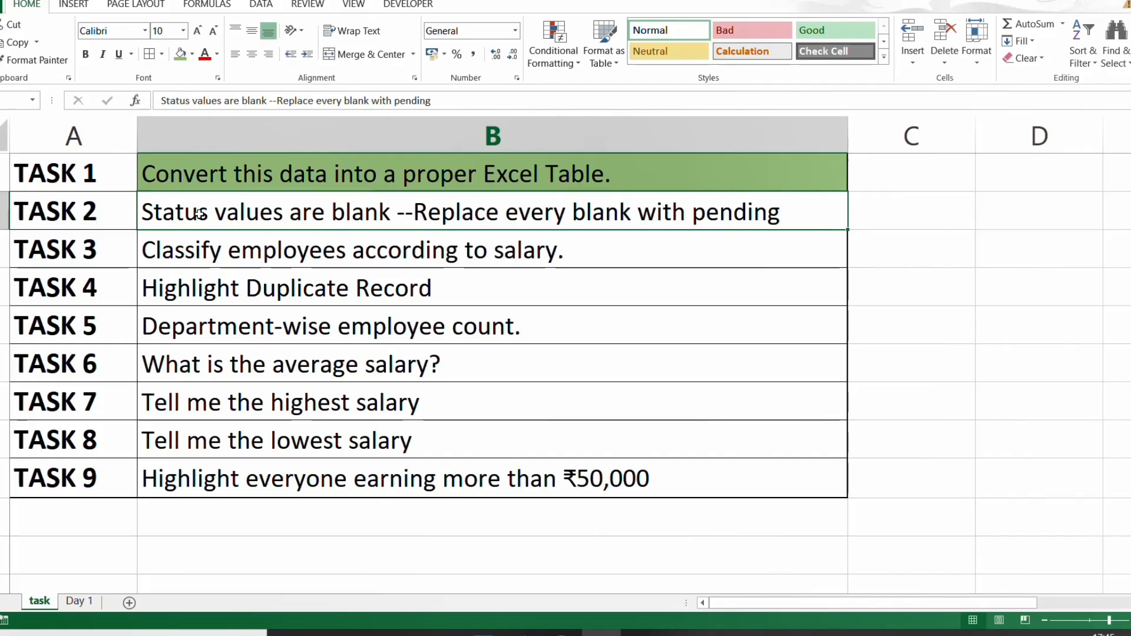
pyautogui.hotkey('ctrl', 'pagedown')
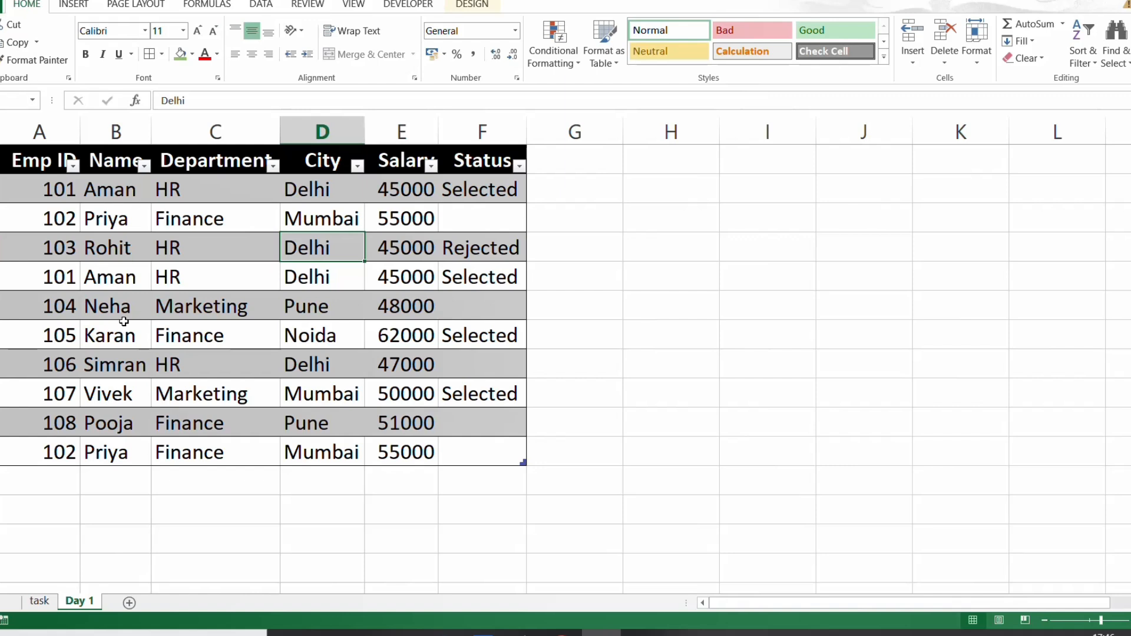
# - Select all blank cells in the Status column with Go To Special and fill them with "Pending"
pyautogui.click(496, 219)
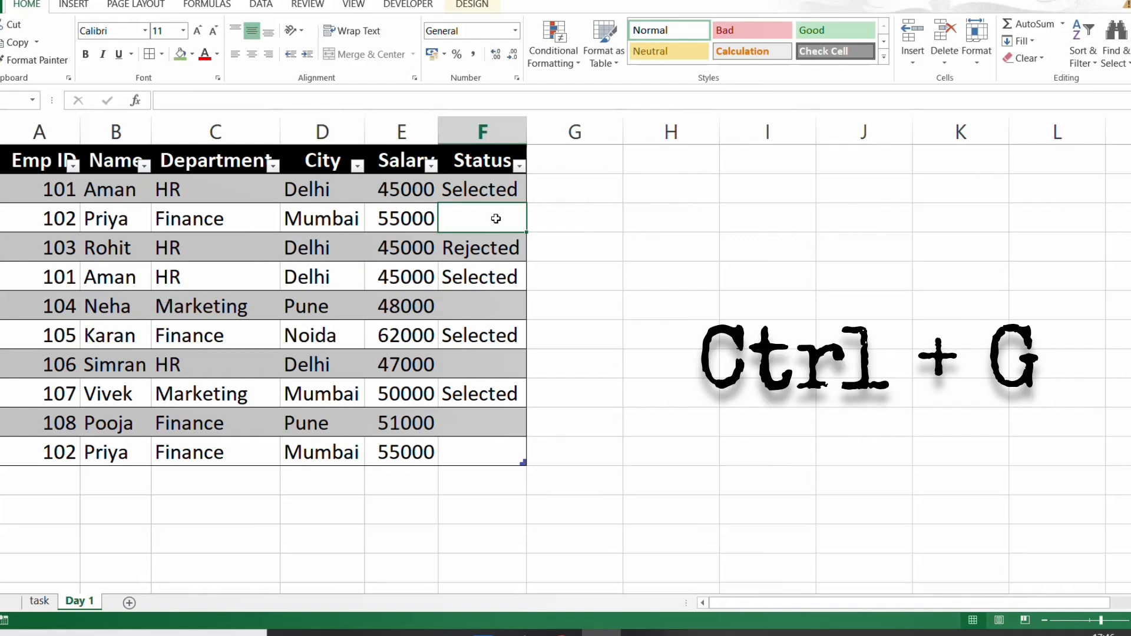
pyautogui.hotkey('ctrl', 'g')
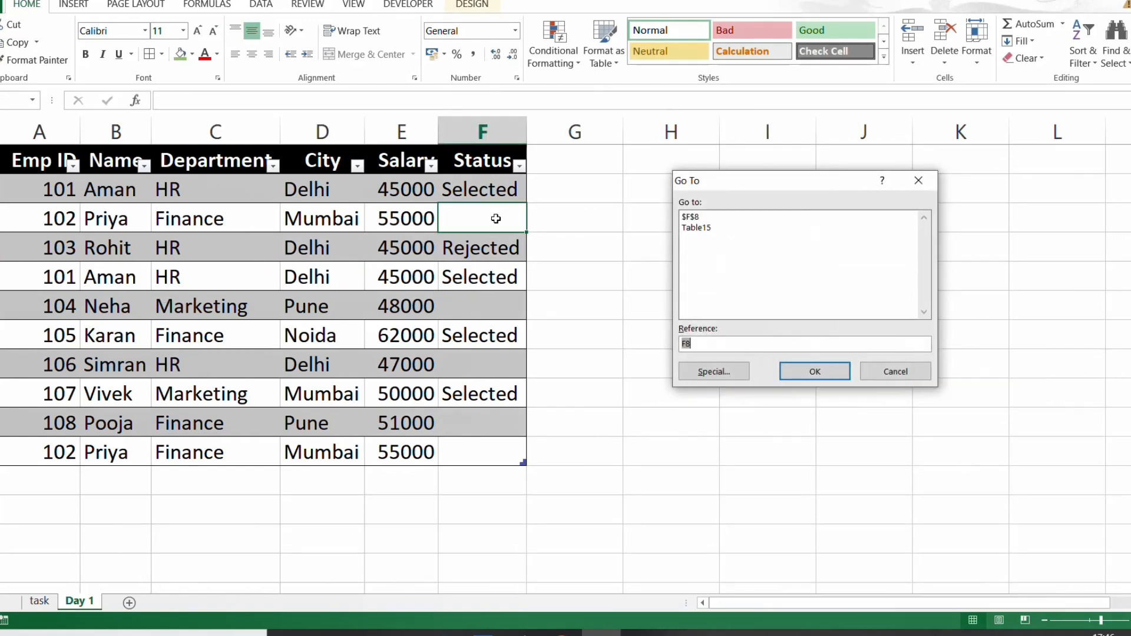
pyautogui.click(696, 343)
pyautogui.press('BackSpace')
pyautogui.write('2')
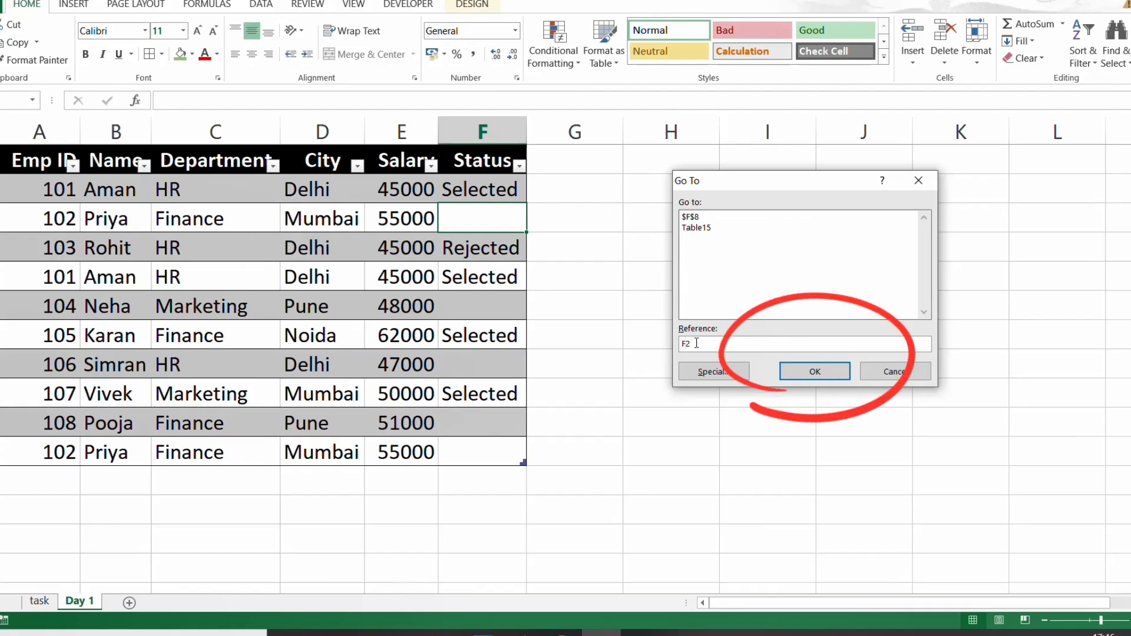
pyautogui.write(':')
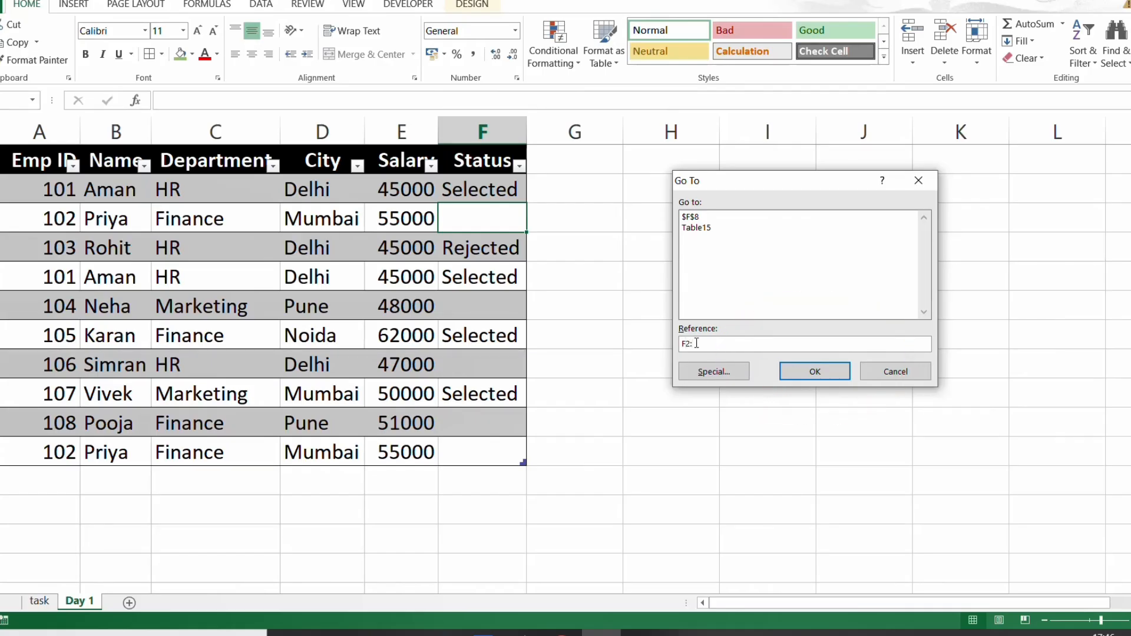
pyautogui.write('f11')
pyautogui.click(709, 371)
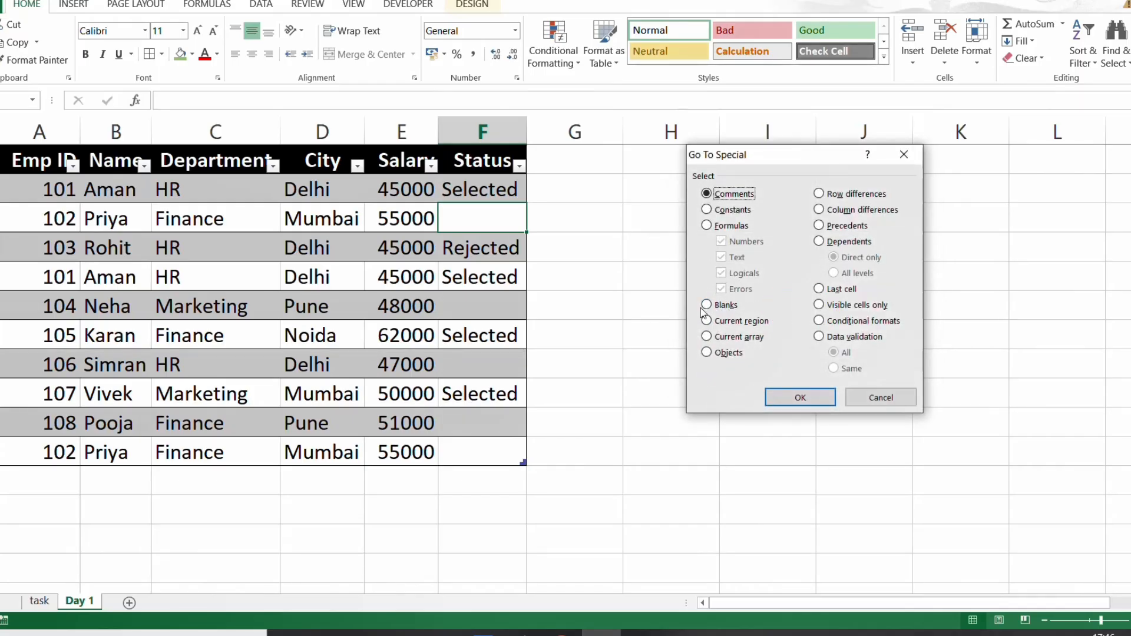
pyautogui.click(730, 304)
pyautogui.click(800, 397)
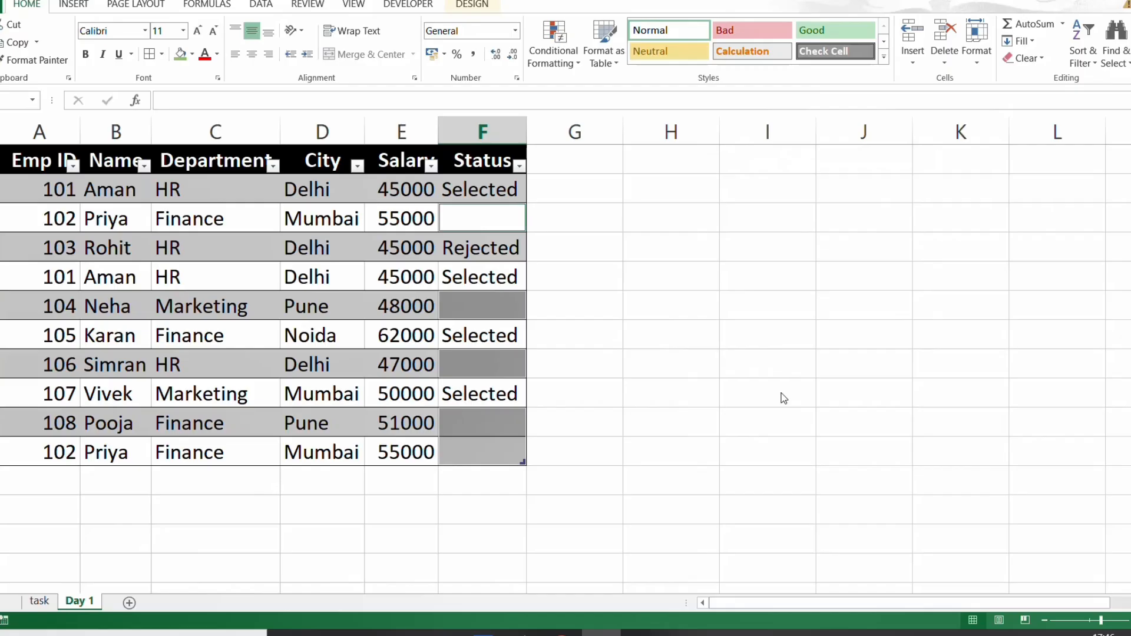
pyautogui.write('Pending')
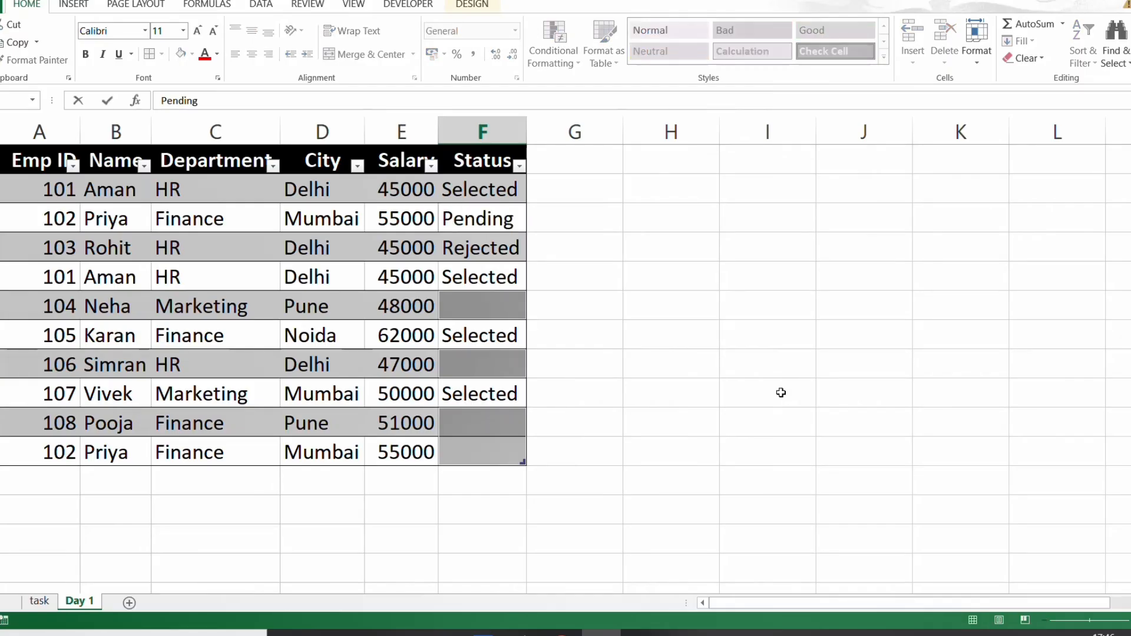
pyautogui.hotkey('ctrl', 'Return')
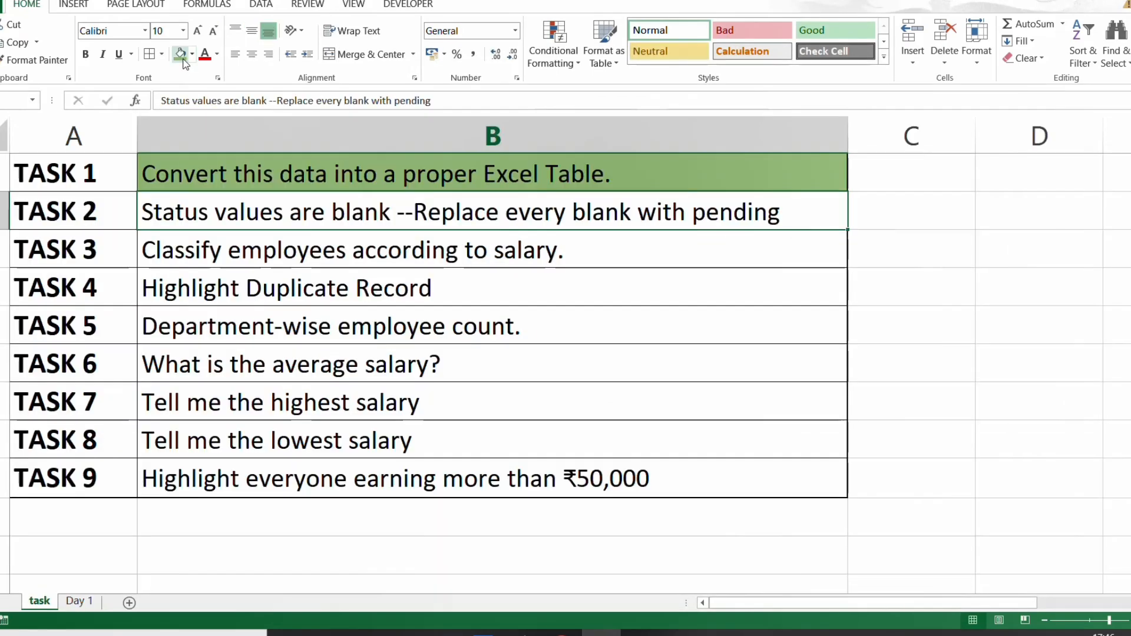
pyautogui.click(180, 54)
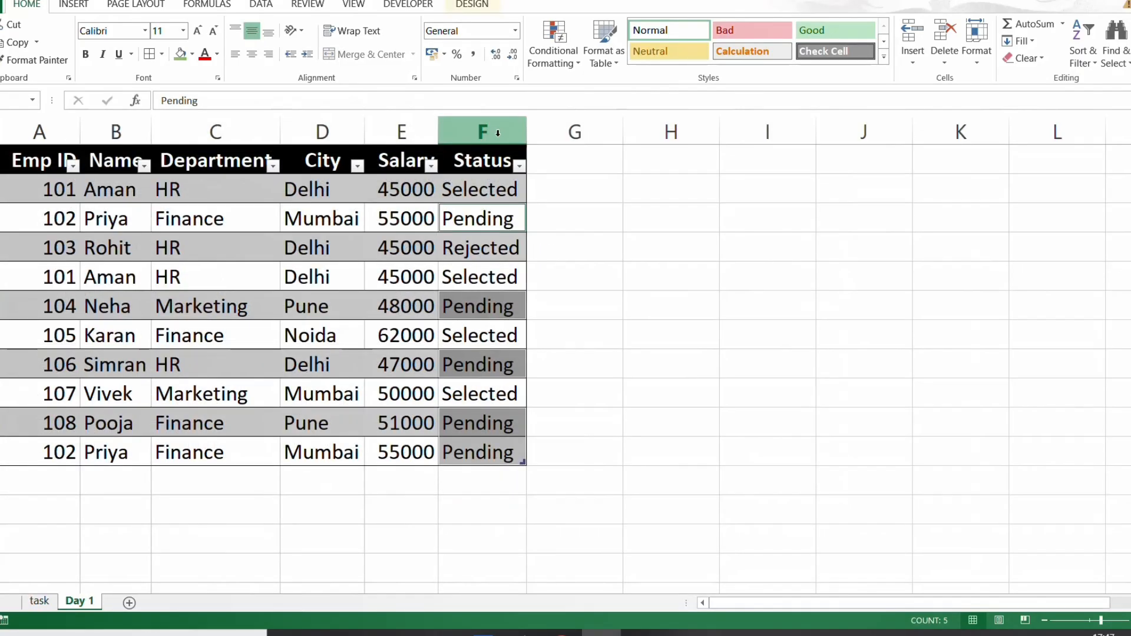
# - Insert a table column before Status and name its header "salary status"
pyautogui.click(498, 135)
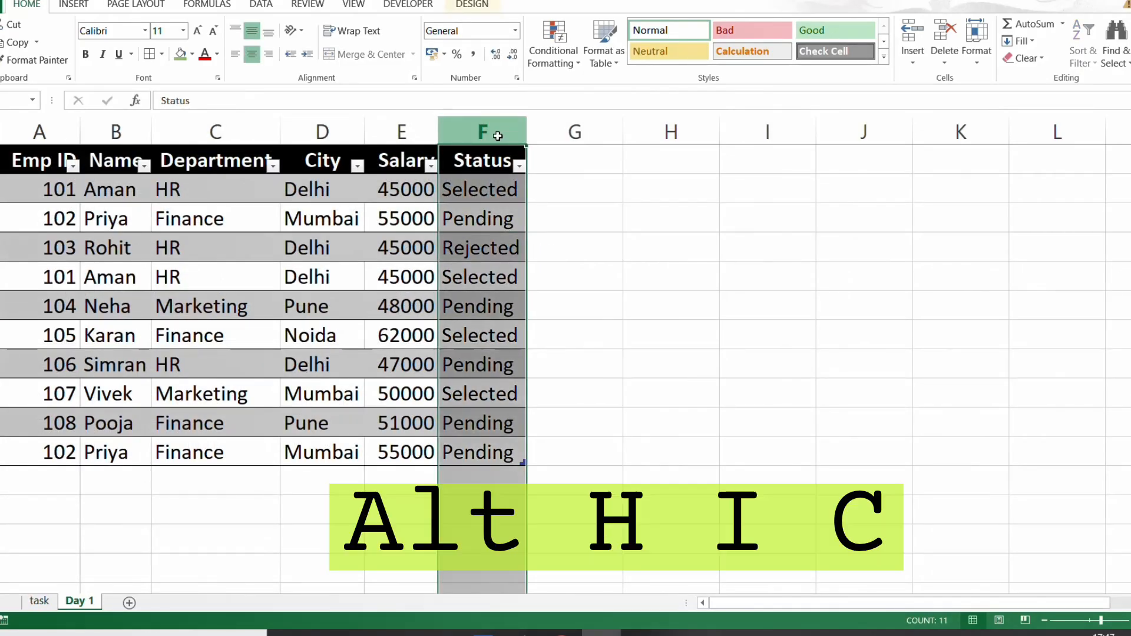
pyautogui.press('alt')
pyautogui.press('h')
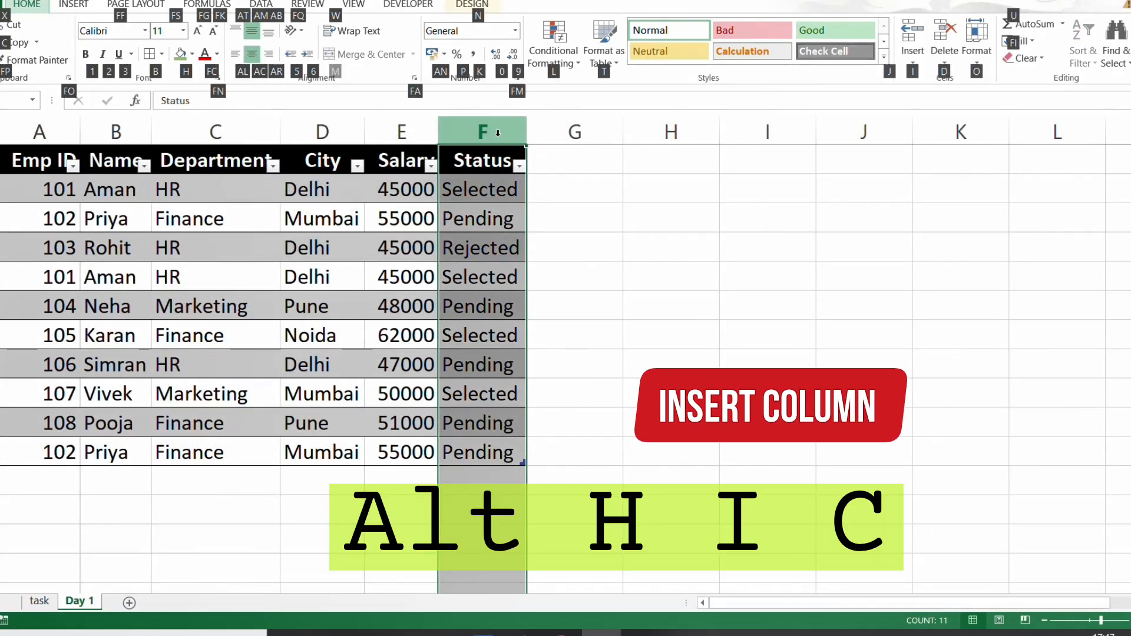
pyautogui.press('i')
pyautogui.press('c')
pyautogui.click(486, 156)
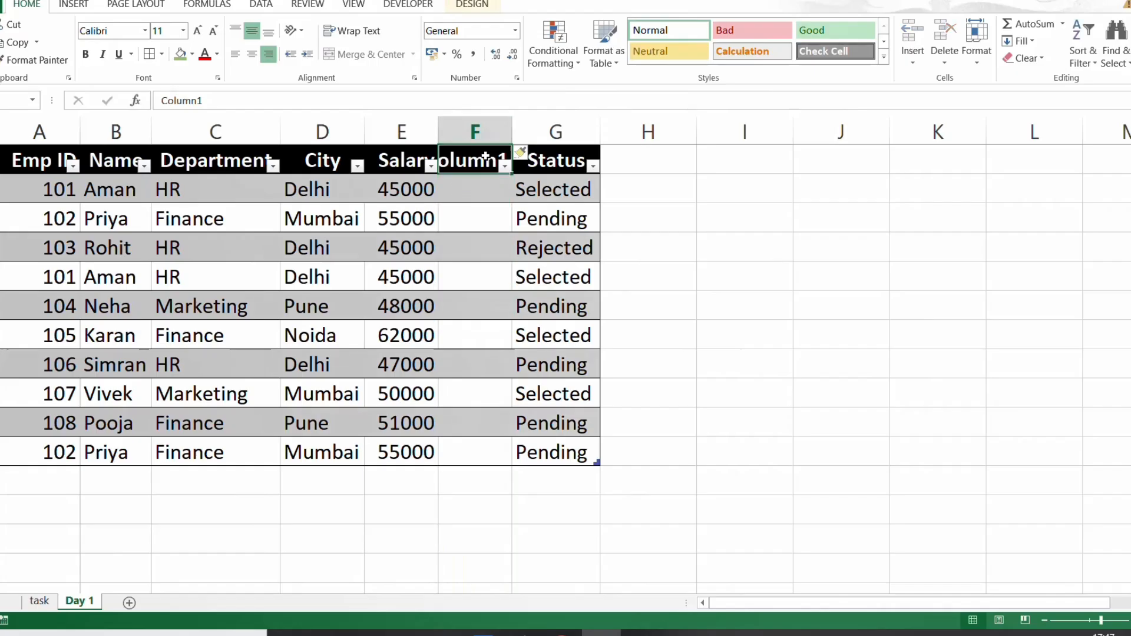
pyautogui.write('salary status')
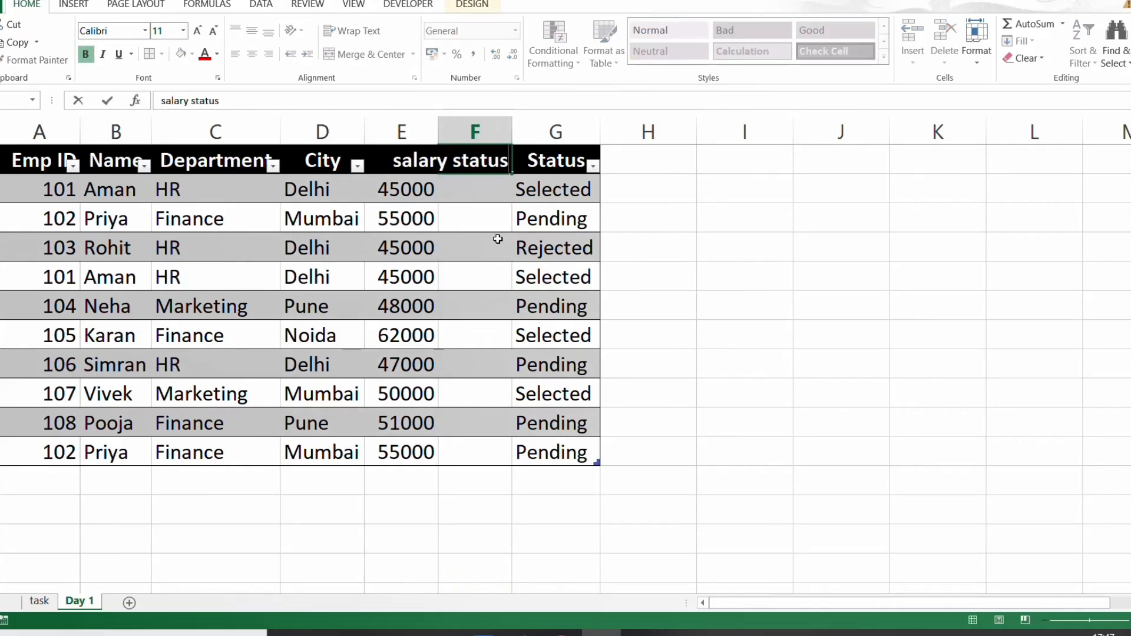
pyautogui.hotkey('ctrl', 'Return')
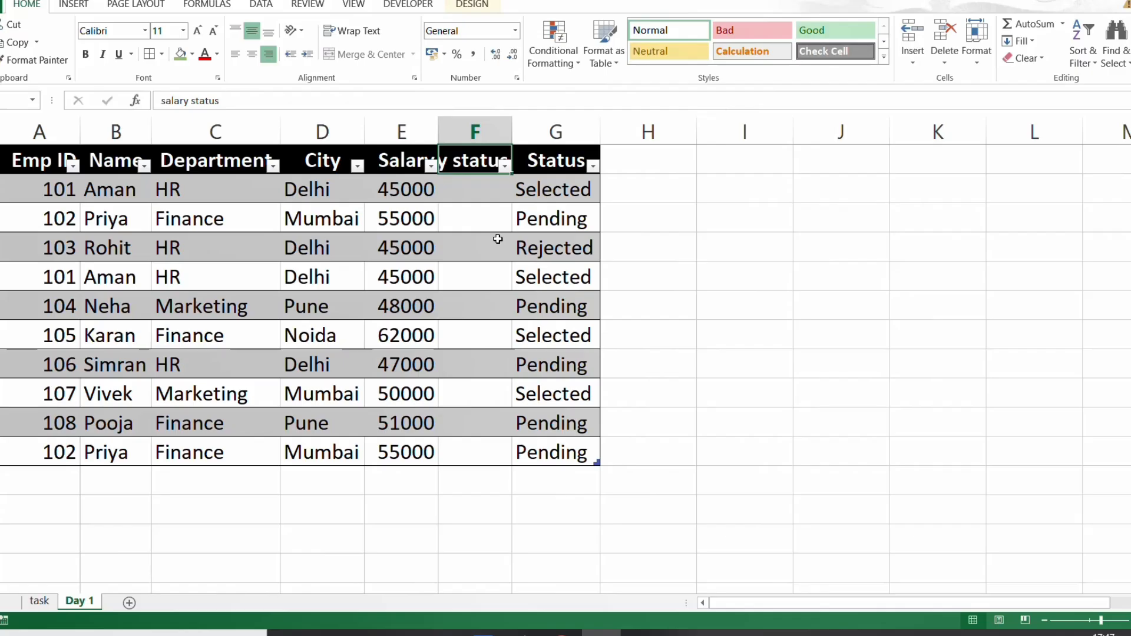
# - AutoFit the column widths to the table's header row, from Emp ID to Status
pyautogui.press('Left')
pyautogui.press('Left')
pyautogui.press('Left')
pyautogui.press('Left')
pyautogui.press('Left')
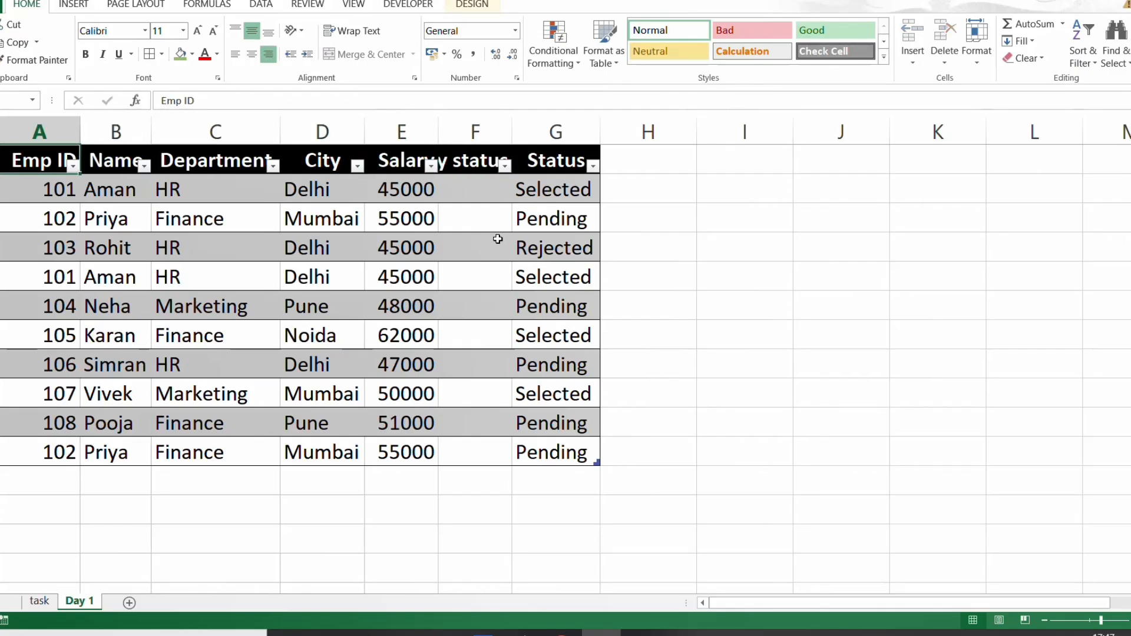
pyautogui.hotkey('ctrl', 'shift', 'Right')
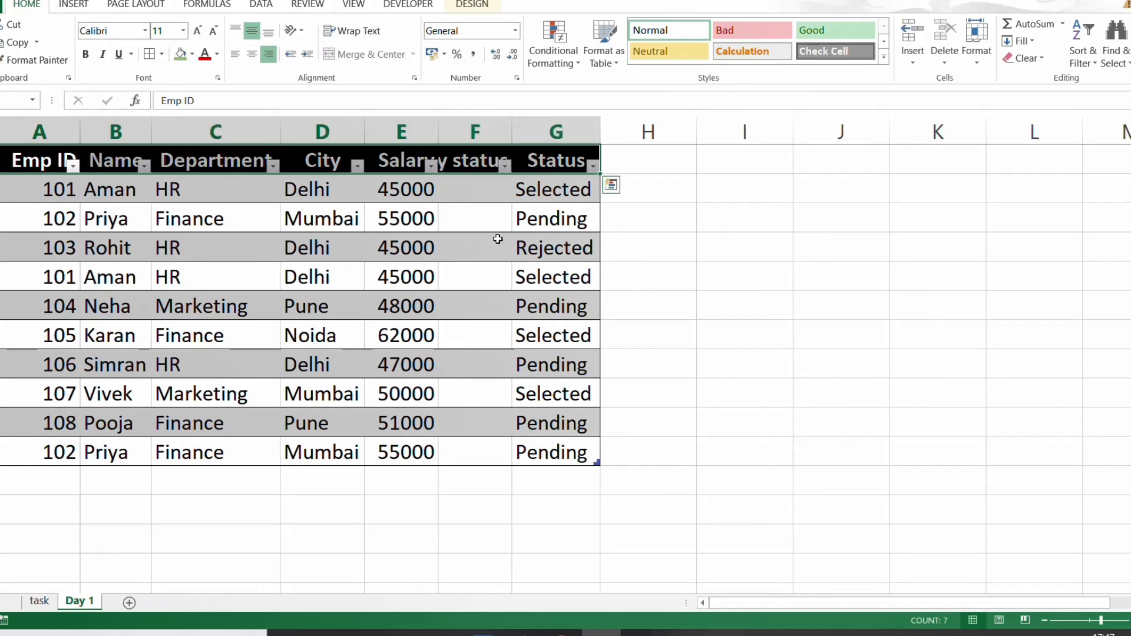
pyautogui.press('alt')
pyautogui.press('h')
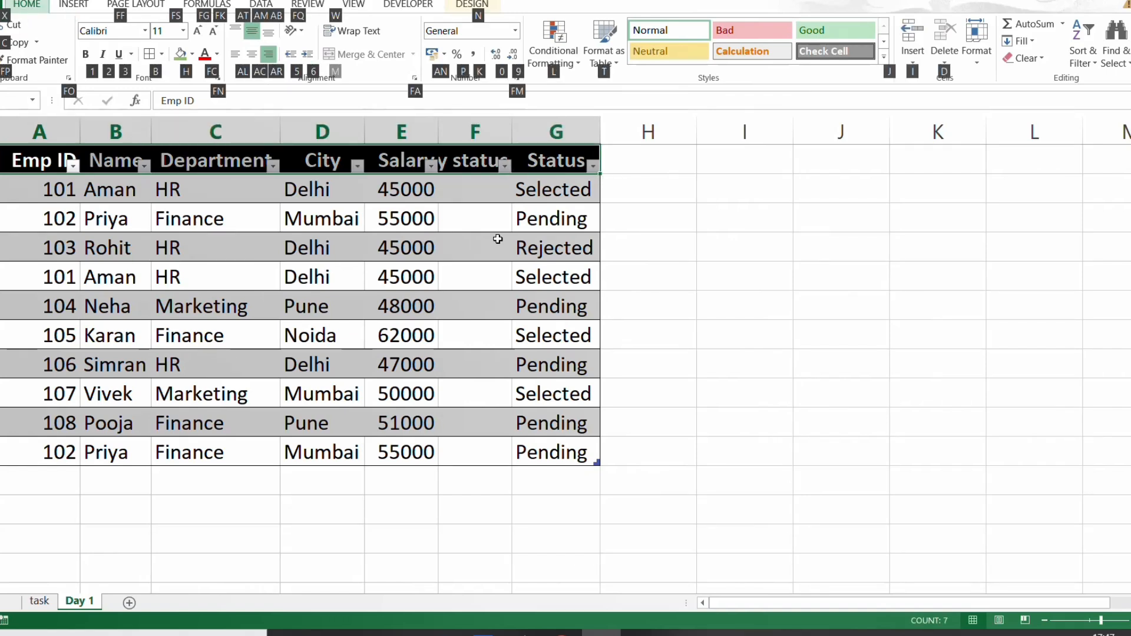
pyautogui.press('o')
pyautogui.press('i')
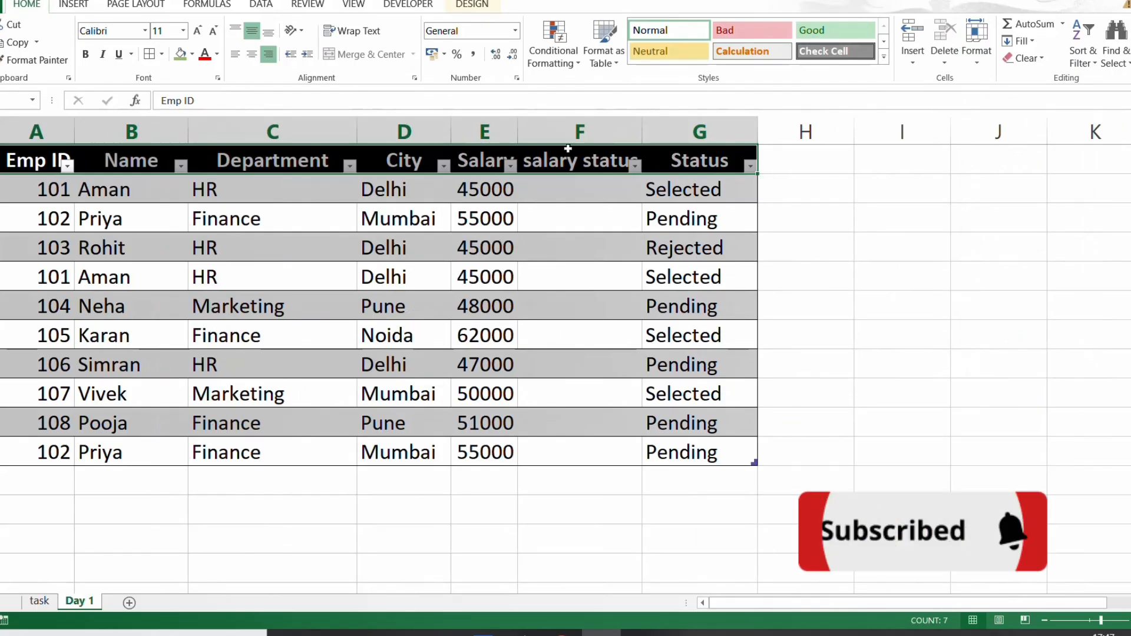
pyautogui.click(585, 196)
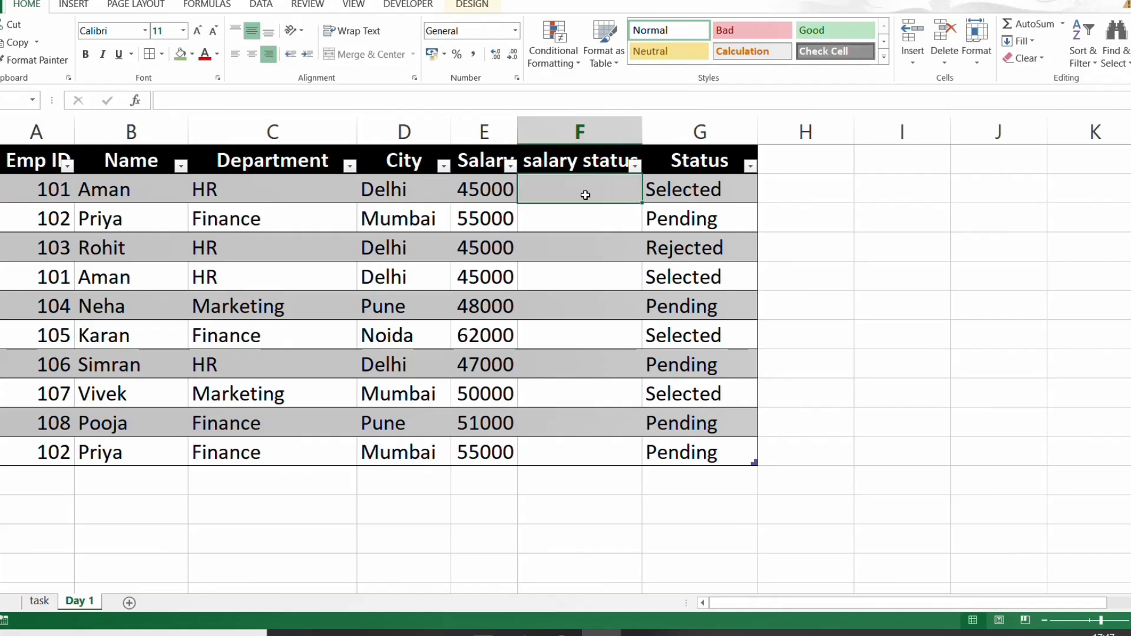
pyautogui.write('=if')
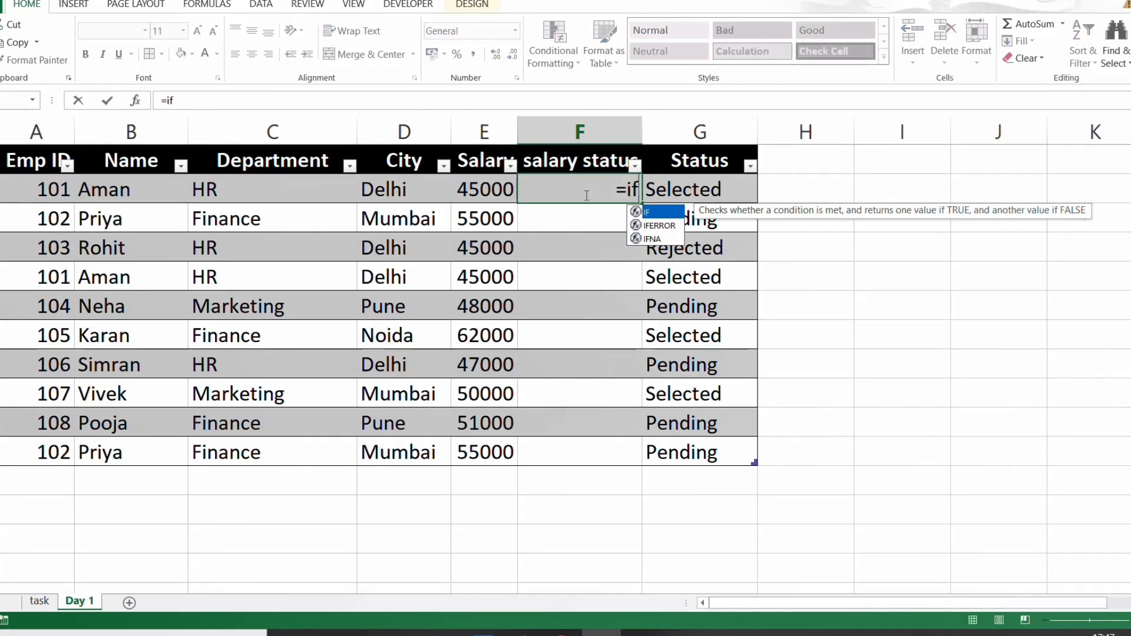
pyautogui.press('Tab')
pyautogui.press('Left')
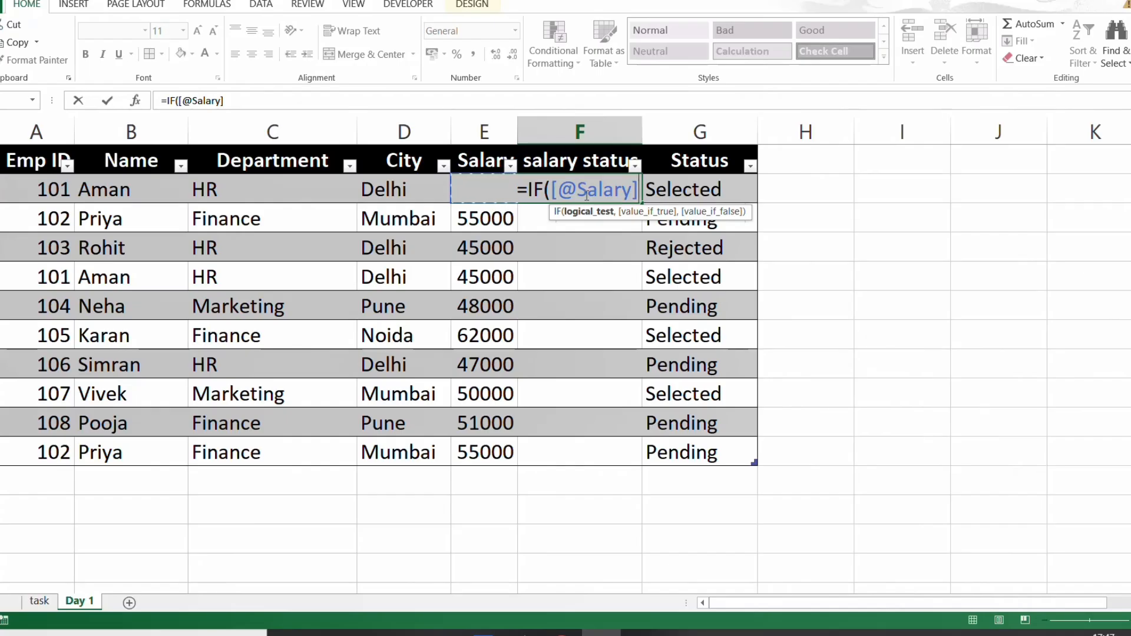
pyautogui.write('>=')
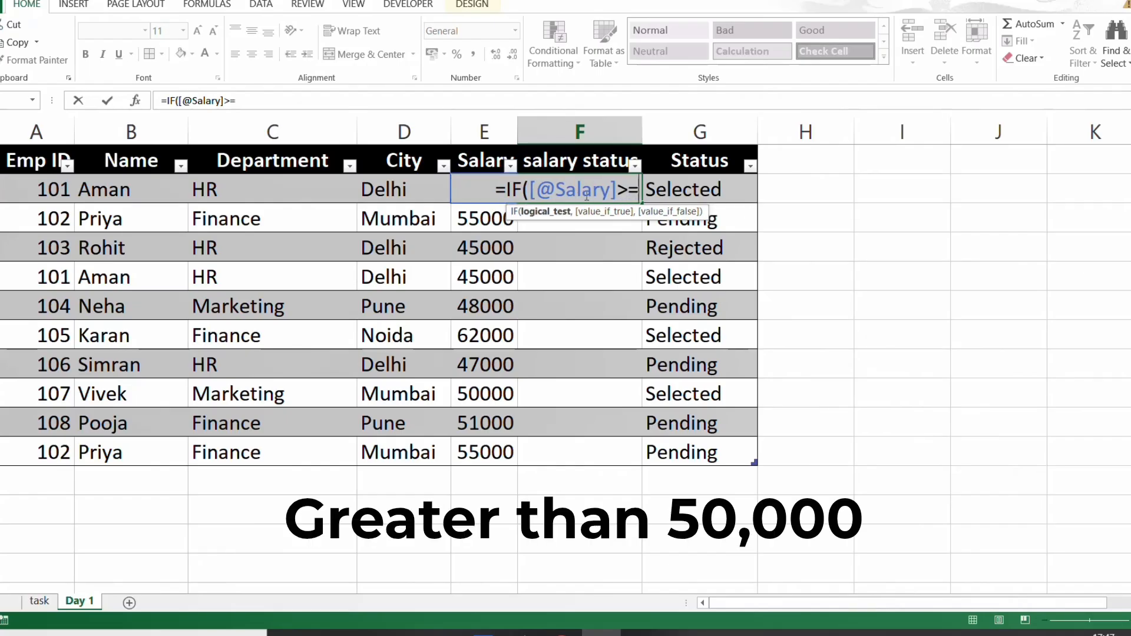
pyautogui.write('50000')
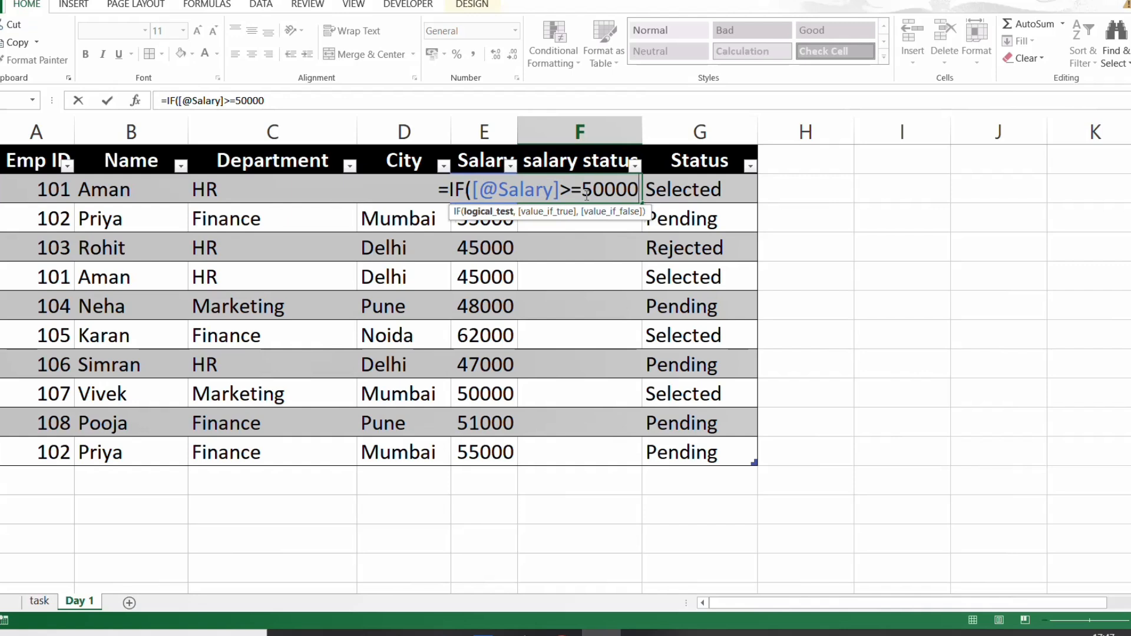
pyautogui.write(',"high",')
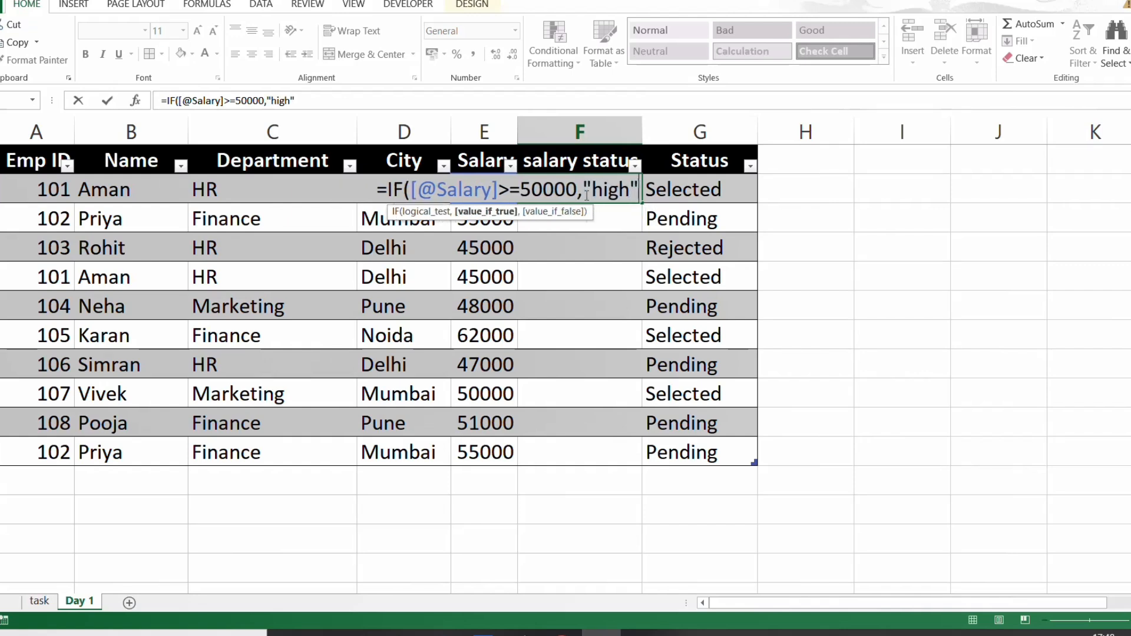
pyautogui.write('standard)')
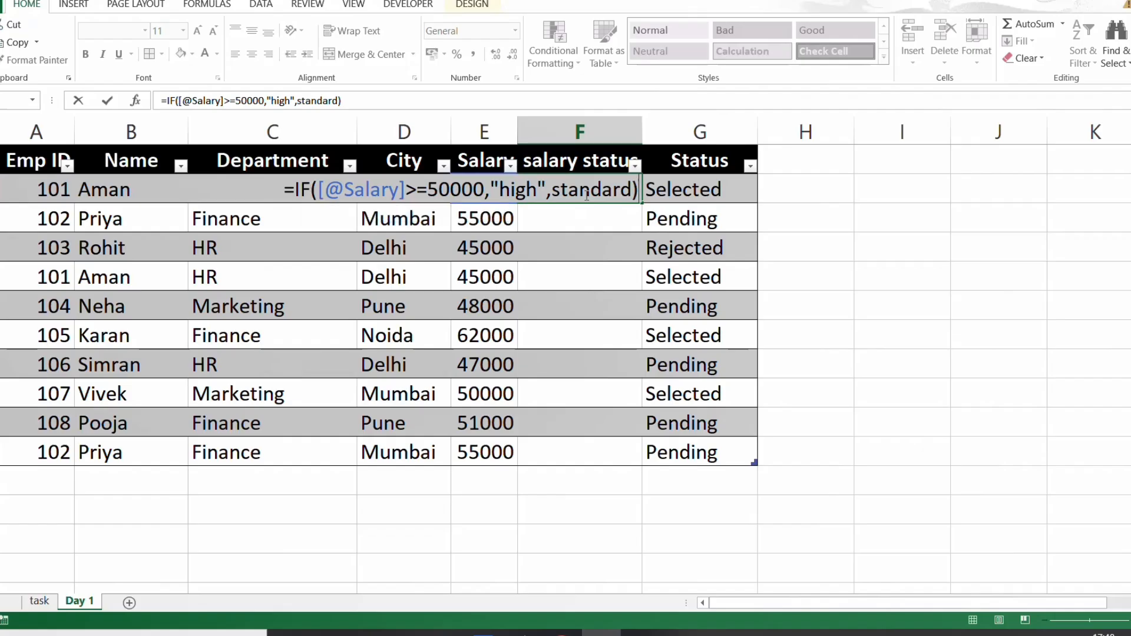
pyautogui.press('Return')
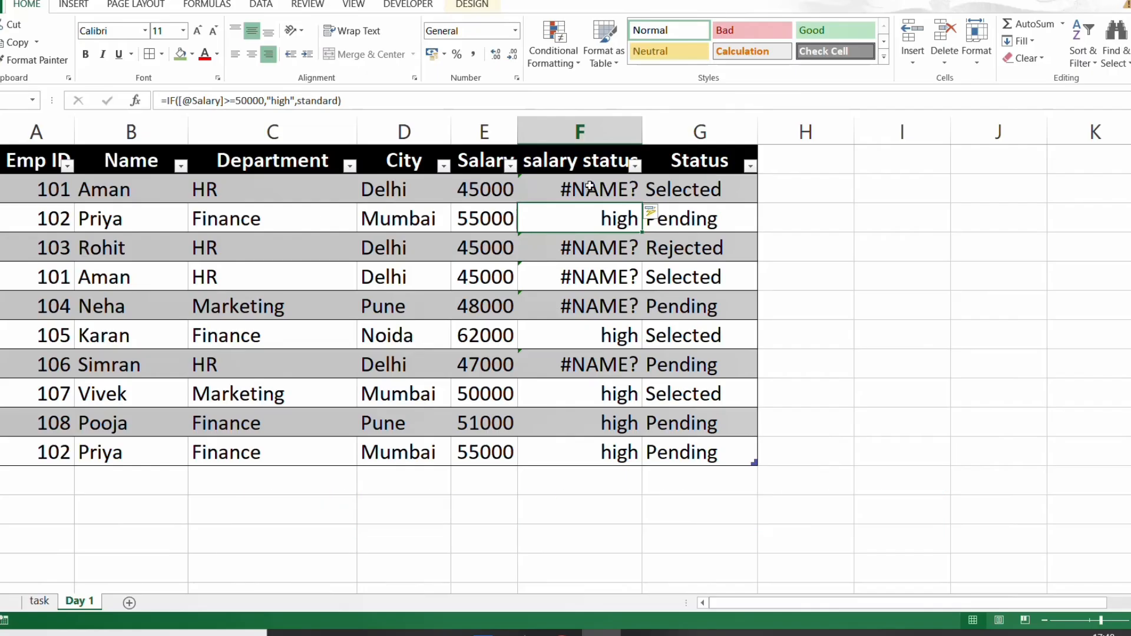
# - Put quotation marks around standard in the F2 salary status formula, and check Task 4 on the task sheet
pyautogui.doubleClick(587, 194)
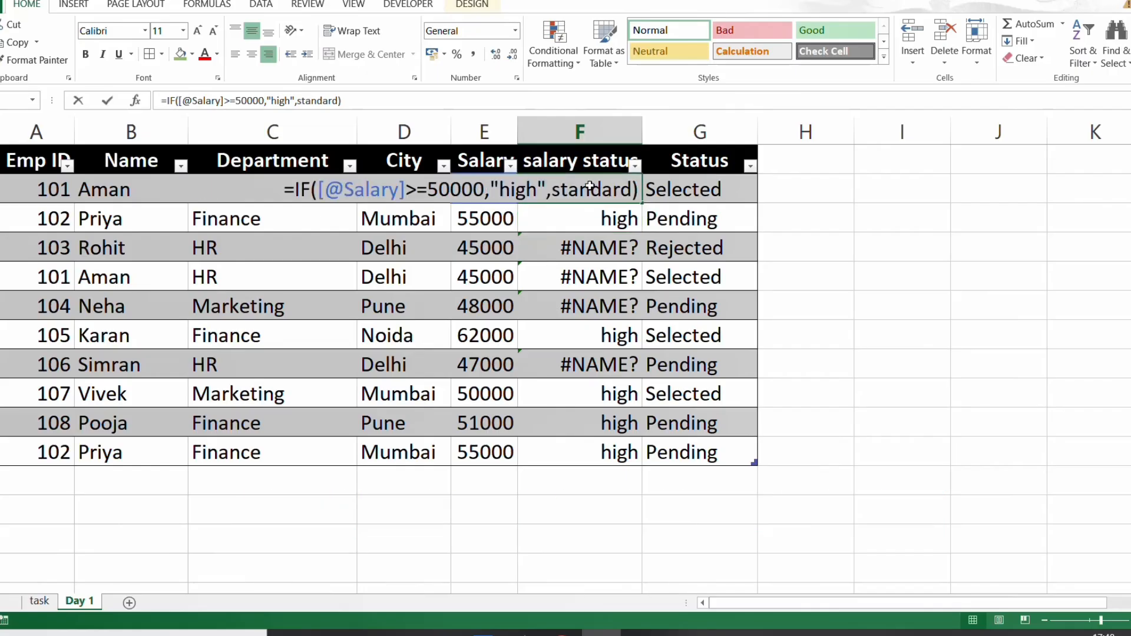
pyautogui.click(553, 193)
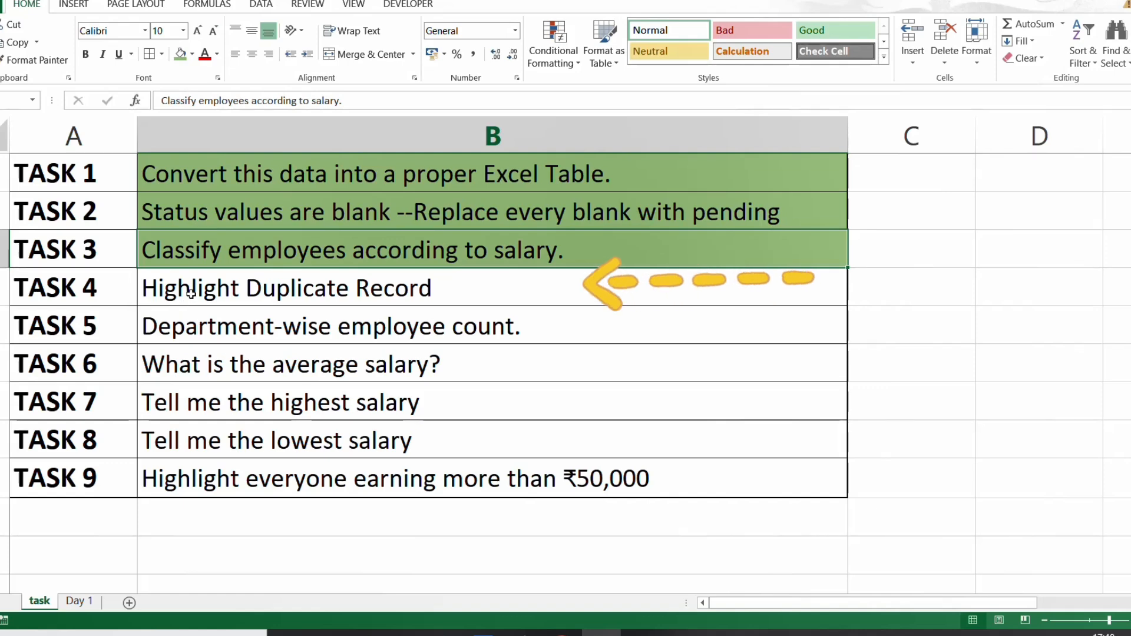
pyautogui.click(191, 294)
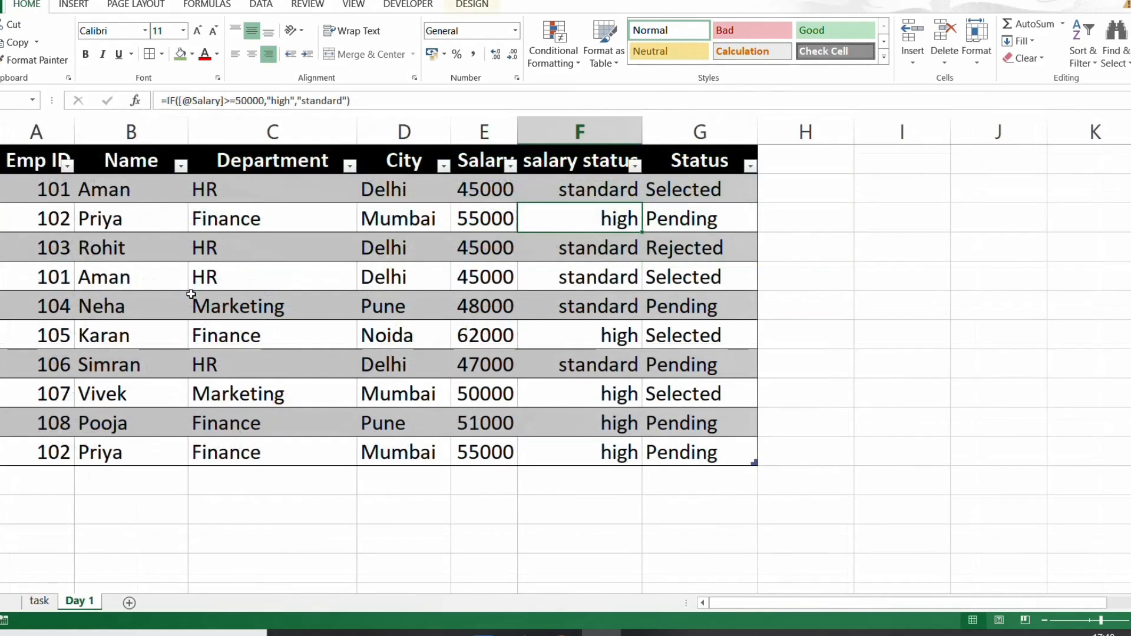
# - Highlight duplicate values in the Emp ID column of the Day 1 sheet with Light Red Fill with Dark Red Text
pyautogui.click(32, 186)
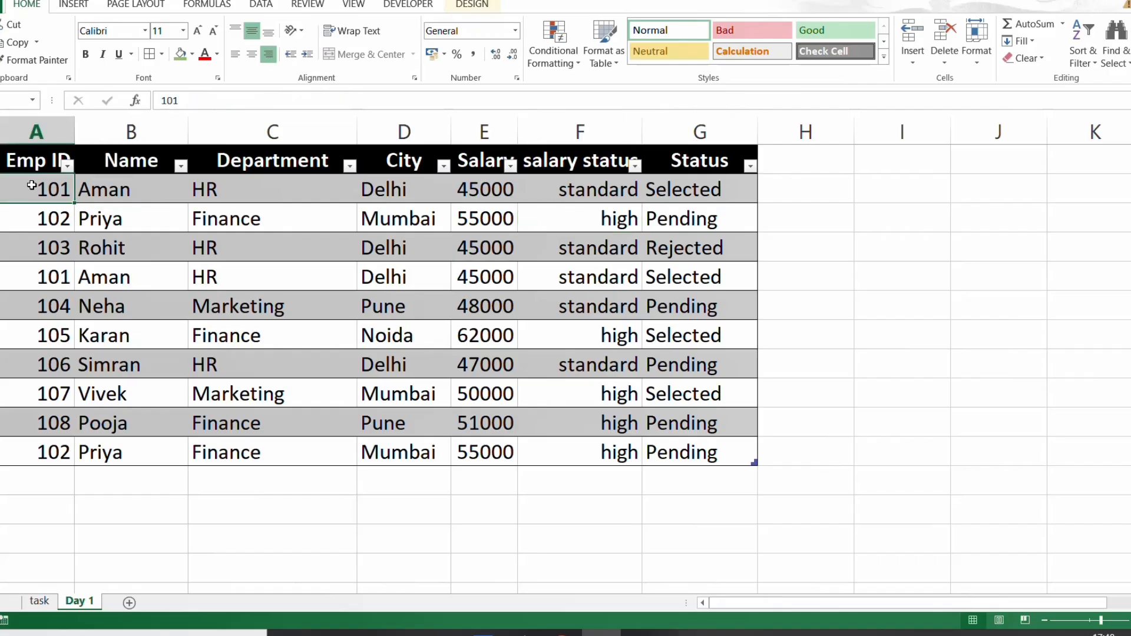
pyautogui.hotkey('ctrl', 'shift', 'Down')
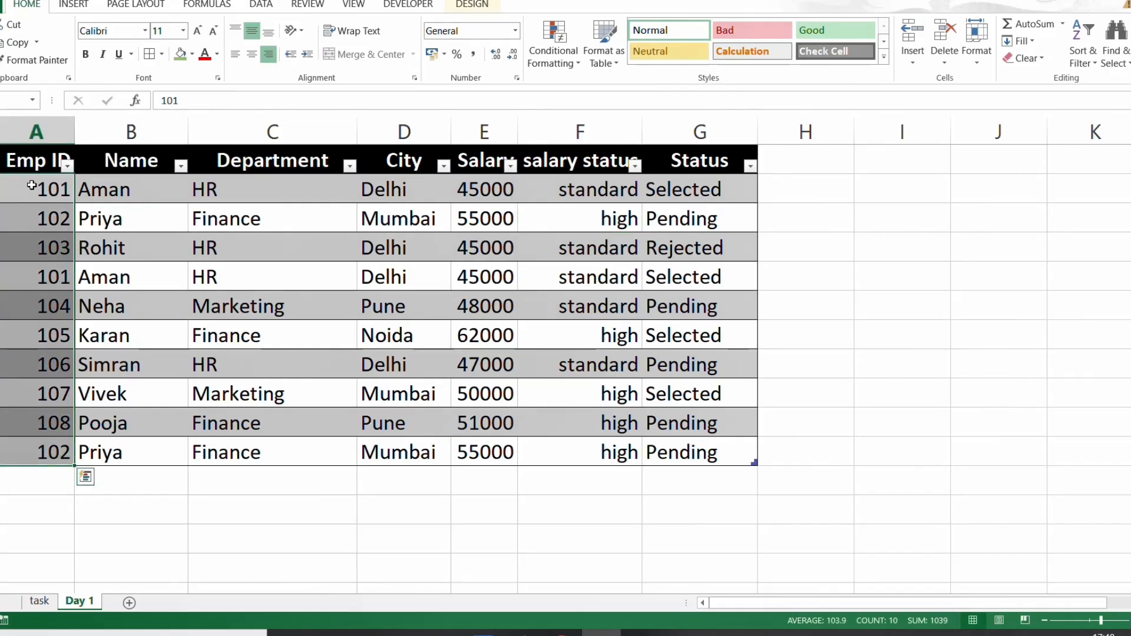
pyautogui.hotkey('alt', 'h')
pyautogui.press('l')
pyautogui.press('h')
pyautogui.press('d')
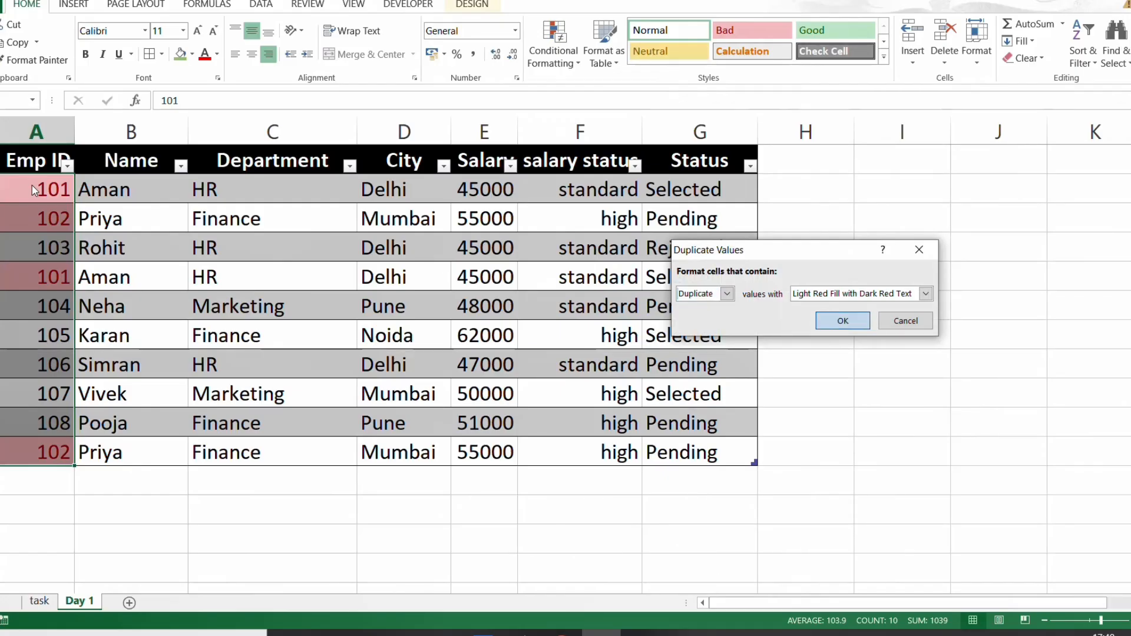
pyautogui.press('Return')
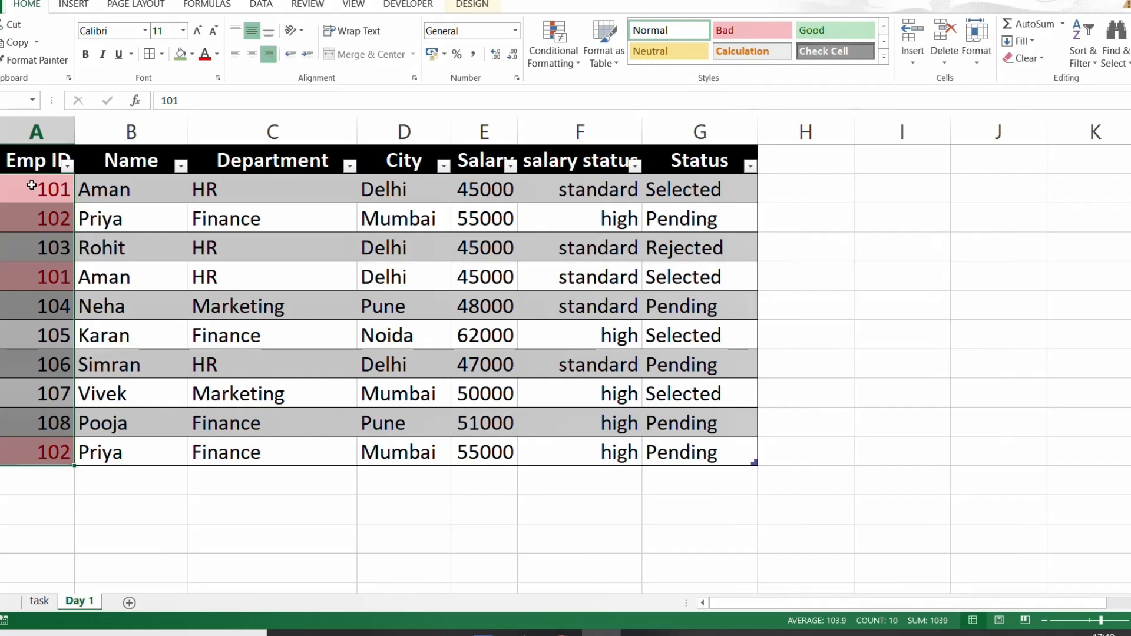
# - Shade the Task 4 description green on the task sheet and return to the Day 1 sheet
pyautogui.hotkey('ctrl', 'pageup')
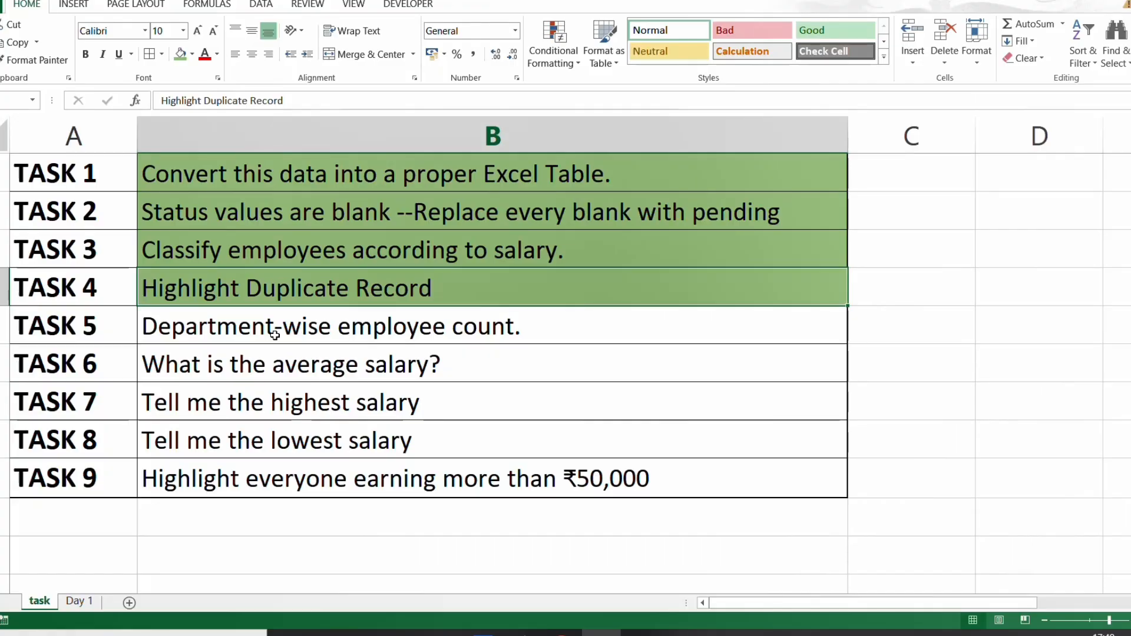
pyautogui.hotkey('ctrl', 'pagedown')
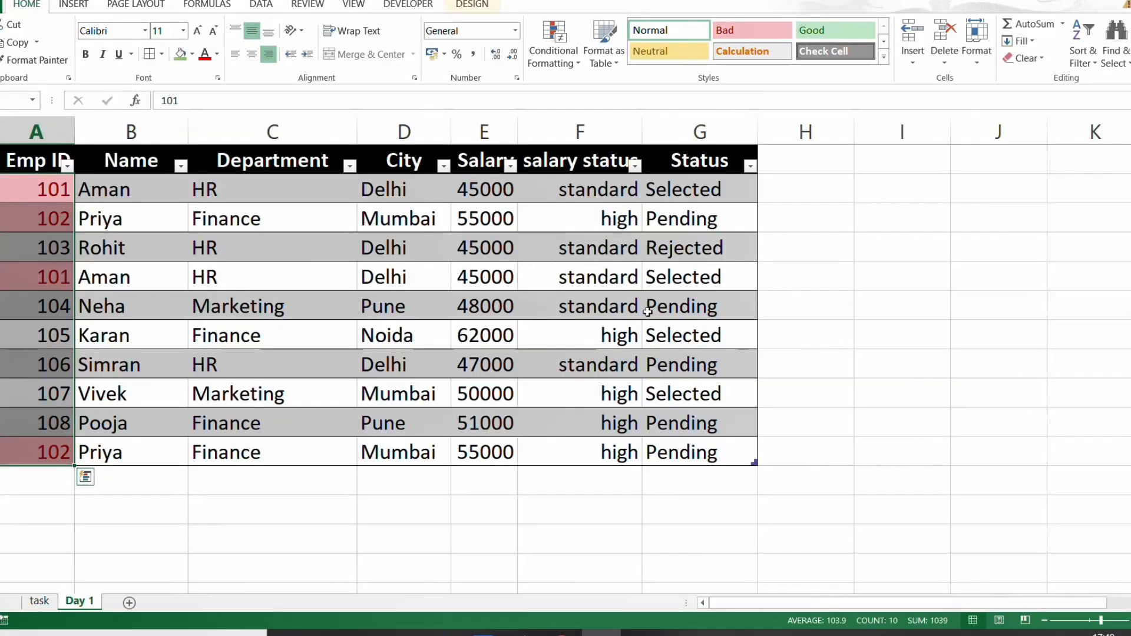
# - Enter the heading "summary" in cell I4 with the departments HR, FINANCE, MARKETING and SALES listed below it
pyautogui.click(872, 251)
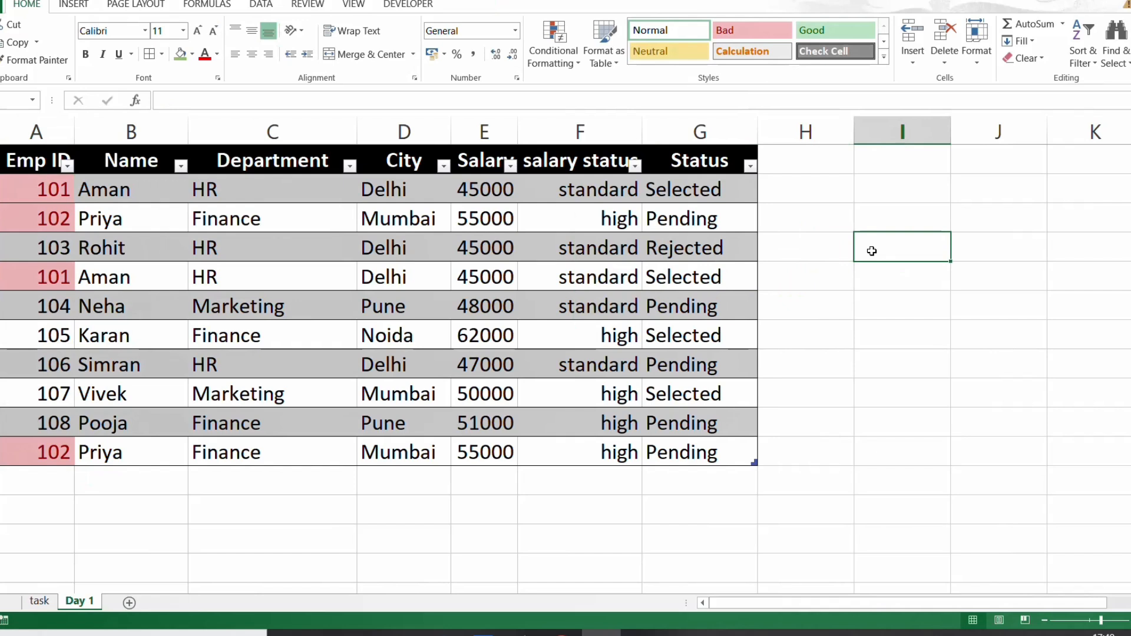
pyautogui.write('summary')
pyautogui.press('Return')
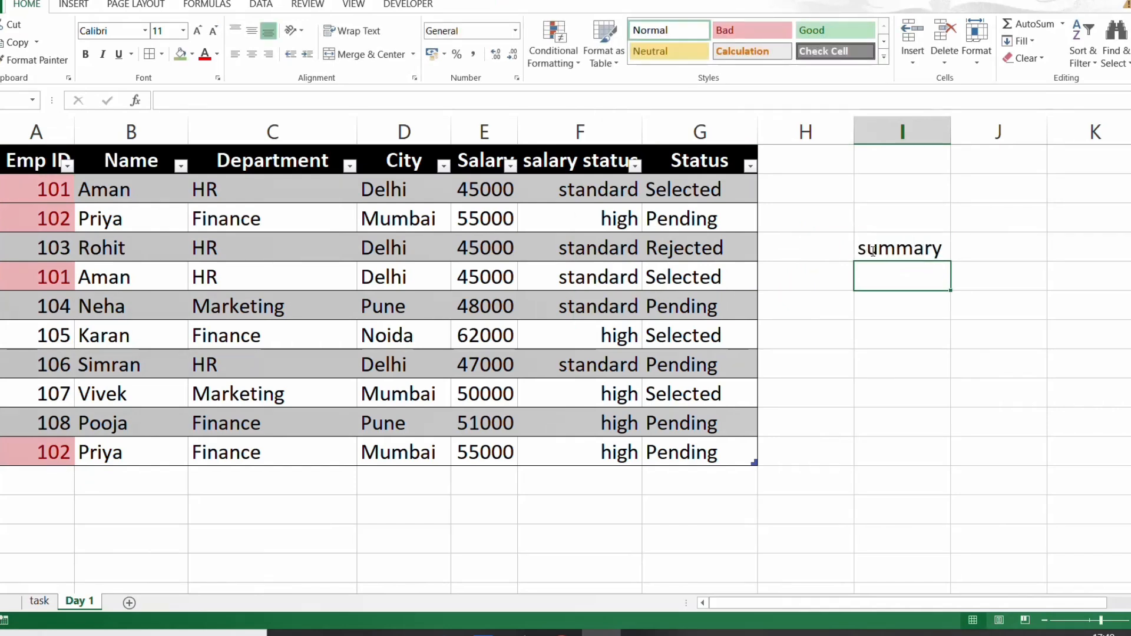
pyautogui.write('HR')
pyautogui.press('Return')
pyautogui.write('FINA')
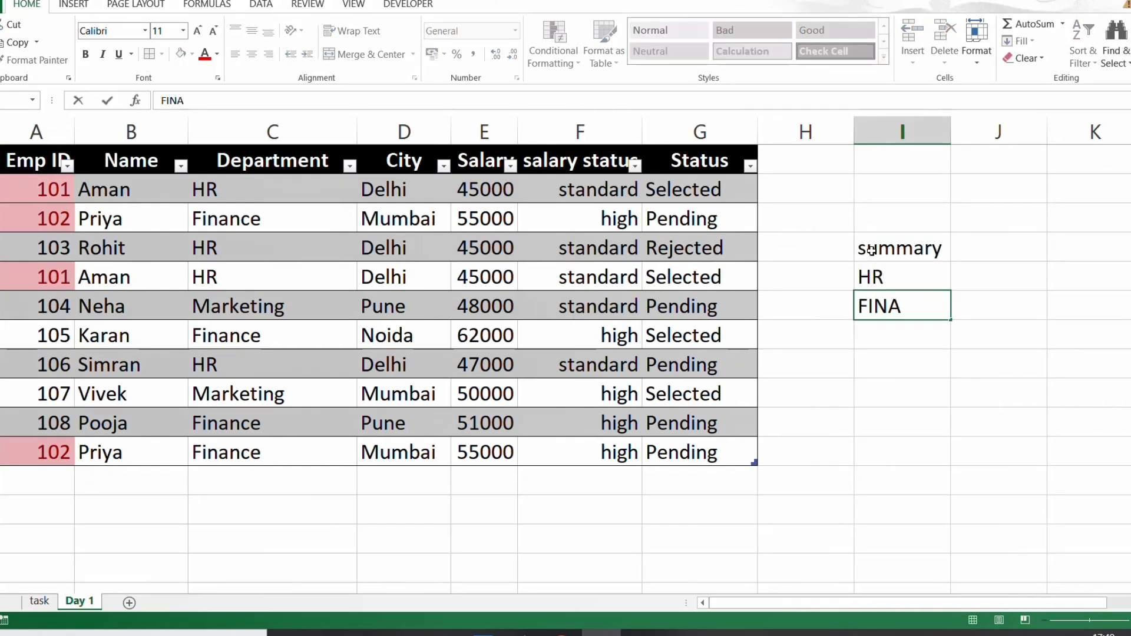
pyautogui.write('NCE')
pyautogui.press('Return')
pyautogui.write('MARKETING')
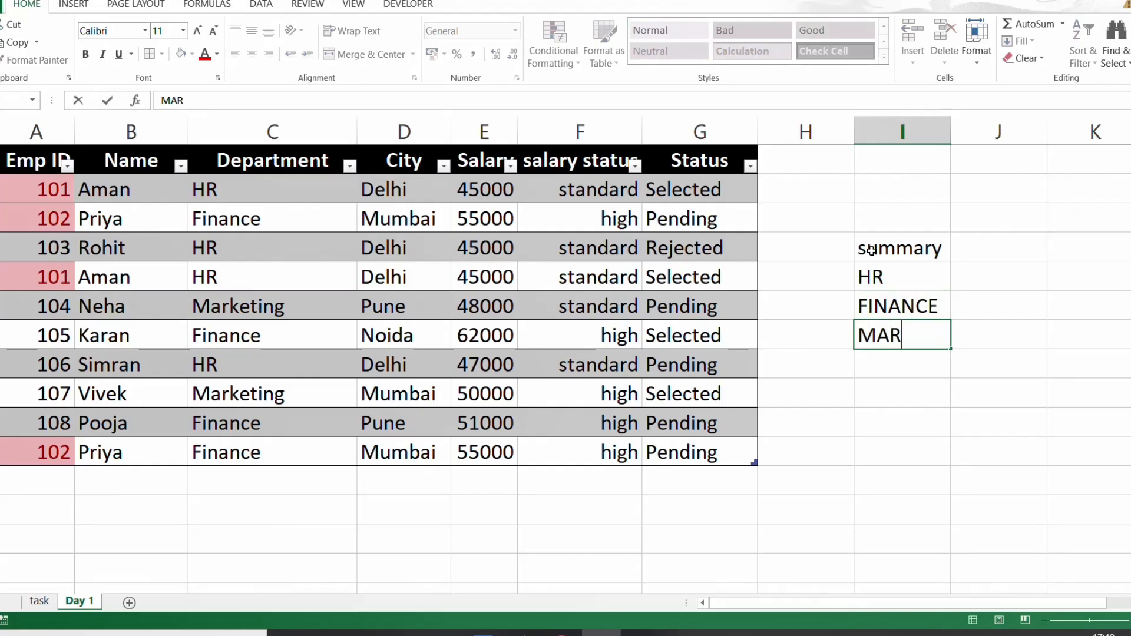
pyautogui.press('Return')
pyautogui.write('SALES')
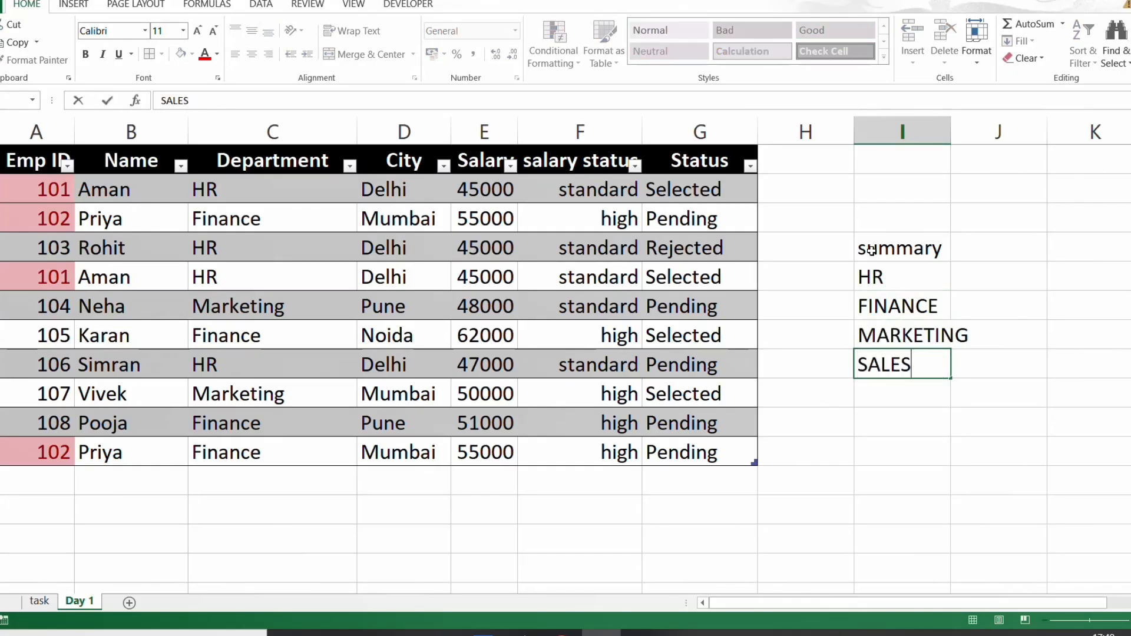
pyautogui.press('Up')
pyautogui.press('Up')
pyautogui.press('Up')
# - Count the HR employees in cell J5 with =COUNTIF(Table15[Department],I5)
pyautogui.press('Right')
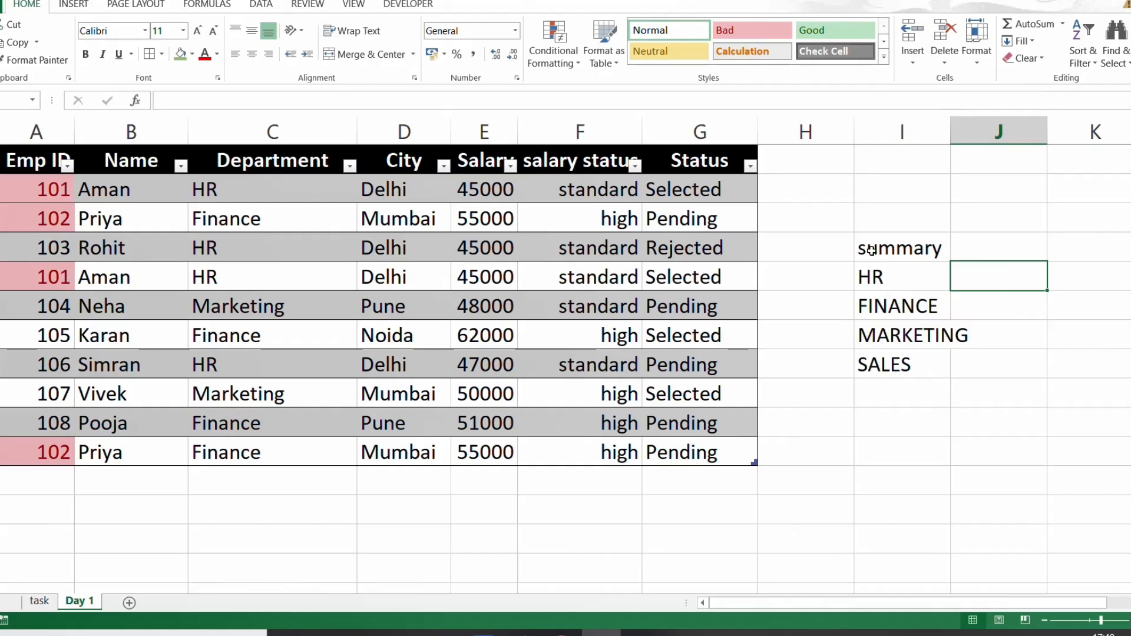
pyautogui.write('=COUN')
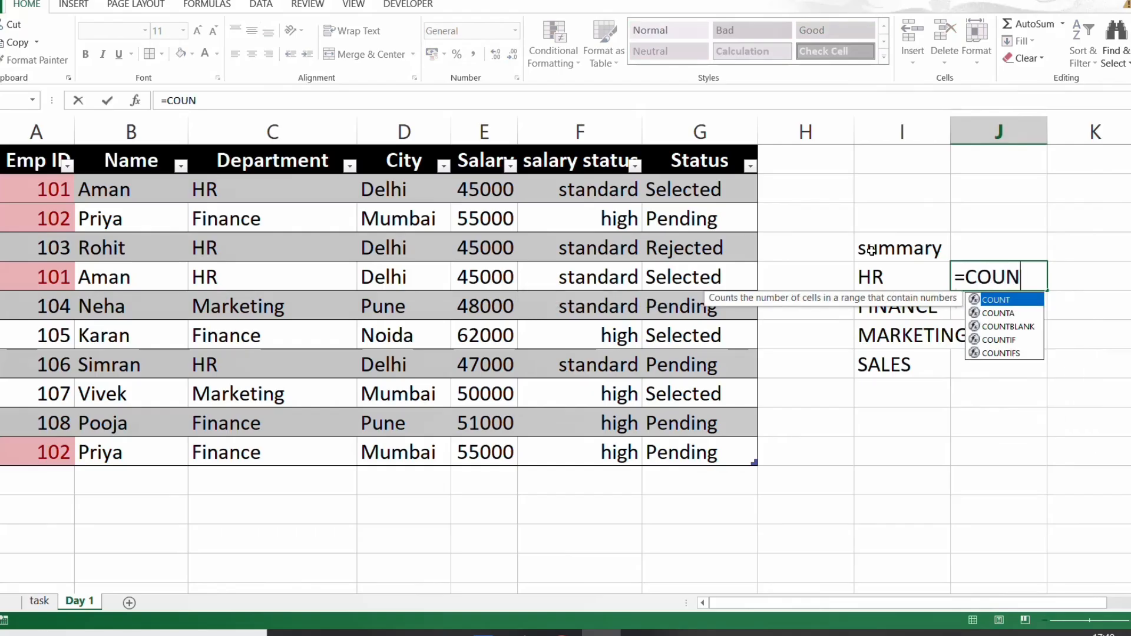
pyautogui.write('TI')
pyautogui.press('Tab')
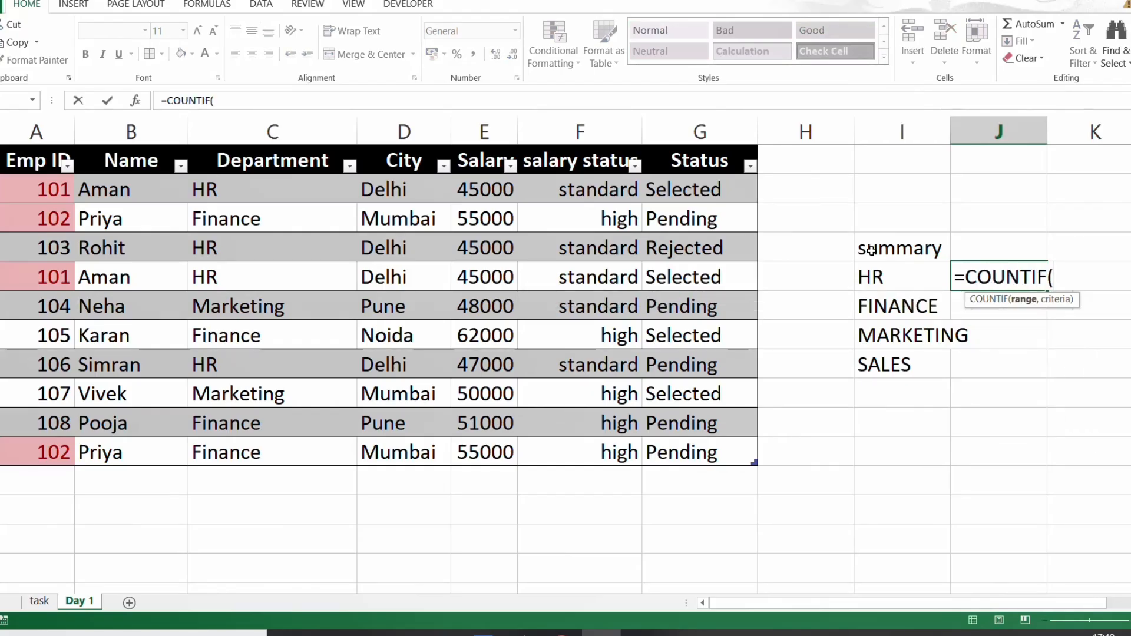
pyautogui.press('Left')
pyautogui.press('Left')
pyautogui.press('Left')
pyautogui.press('Left')
pyautogui.press('Left')
pyautogui.press('Left')
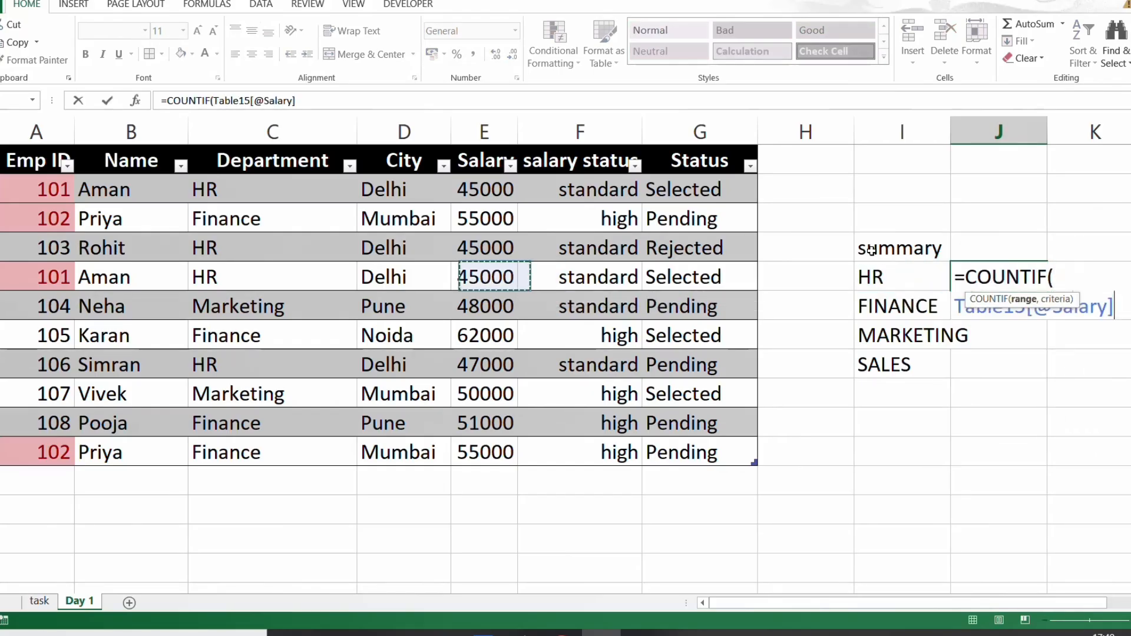
pyautogui.press('Left')
pyautogui.press('Left')
pyautogui.press('Right')
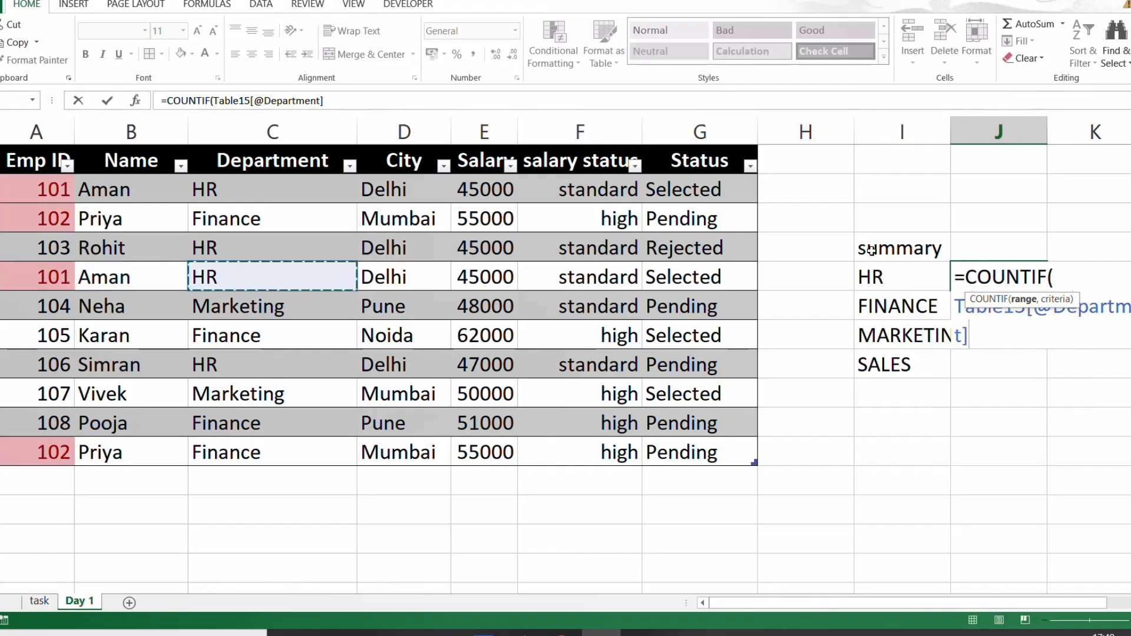
pyautogui.press('Up')
pyautogui.press('Up')
pyautogui.press('Up')
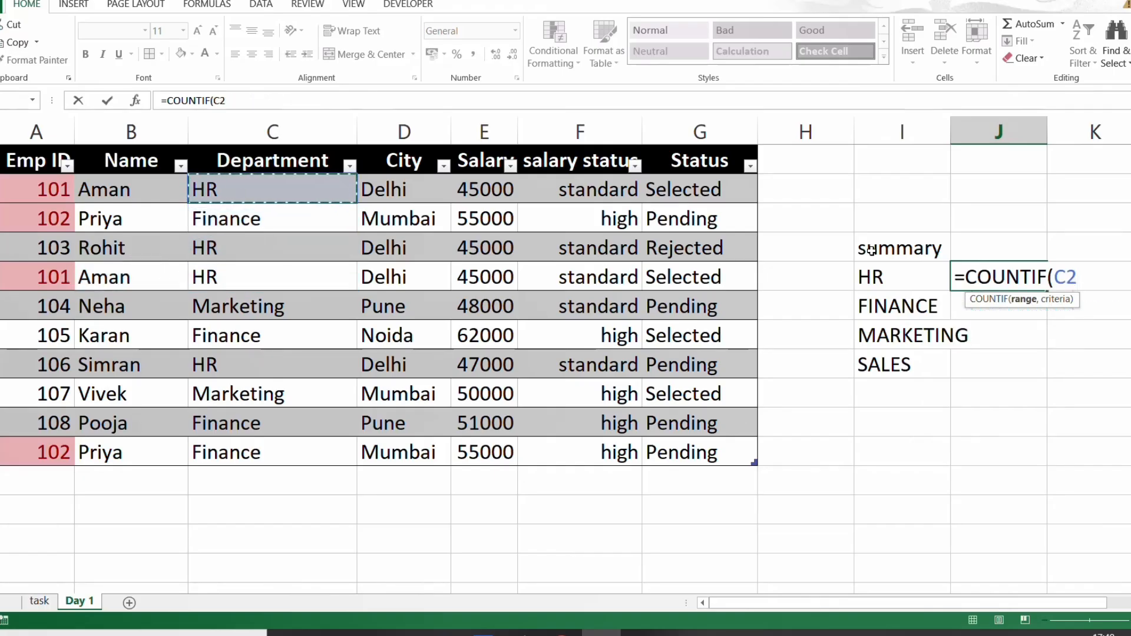
pyautogui.hotkey('ctrl', 'shift', 'Down')
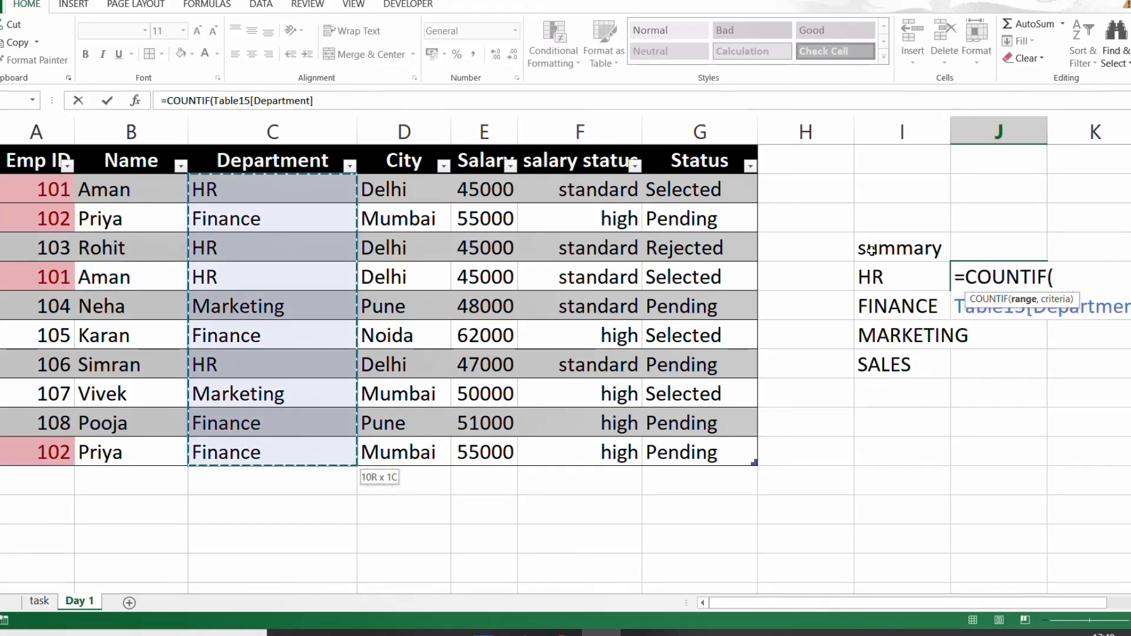
pyautogui.write(',')
pyautogui.press('Left')
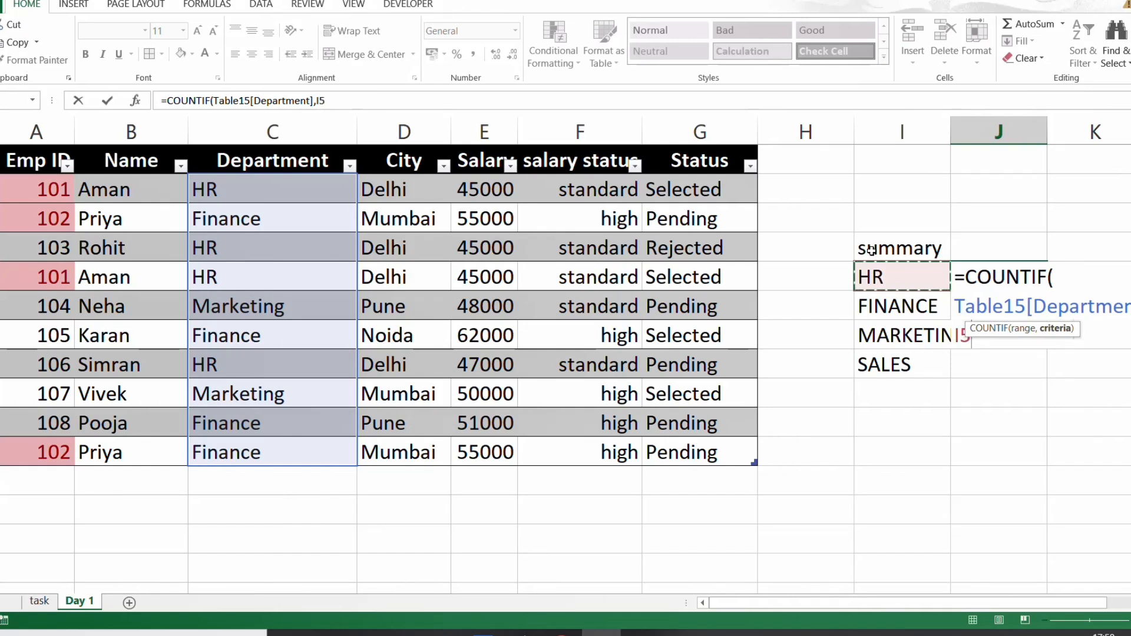
pyautogui.write(')')
pyautogui.press('Return')
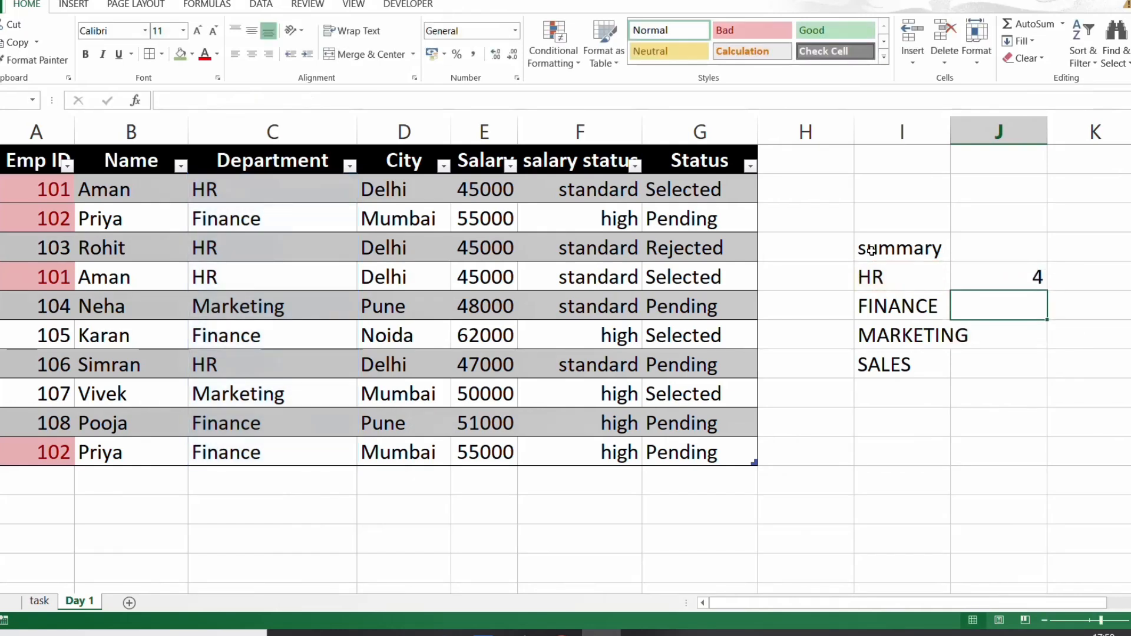
# - Copy the HR count formula to the FINANCE, MARKETING and SALES rows and check the copied formulas
pyautogui.press('Up')
pyautogui.hotkey('ctrl', 'c')
pyautogui.press('Down')
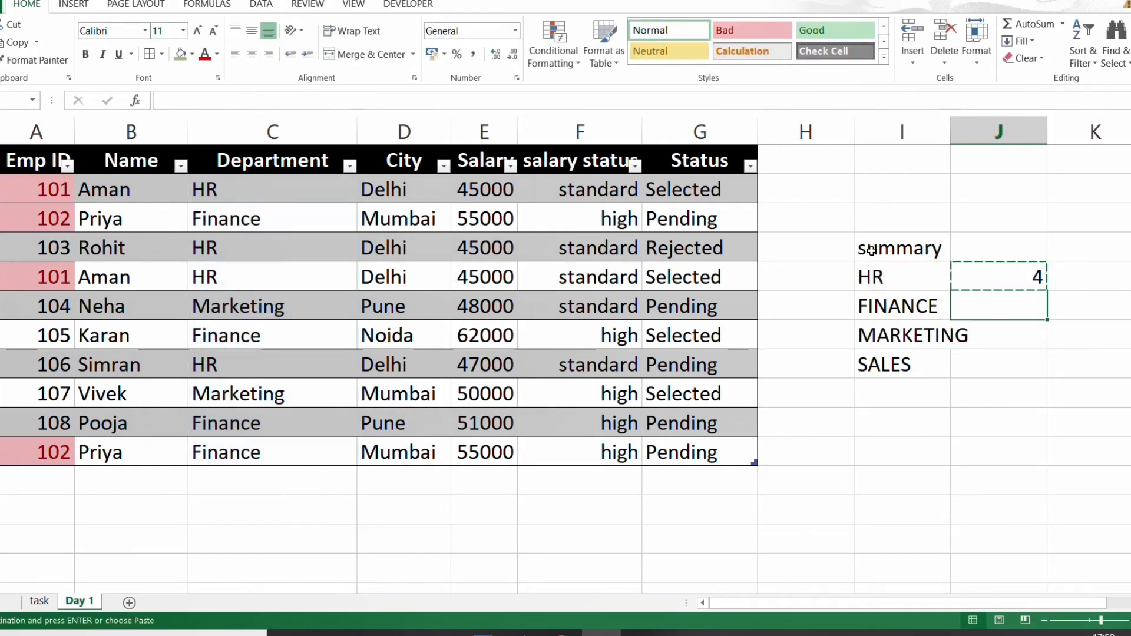
pyautogui.hotkey('ctrl', 'Down')
pyautogui.hotkey('ctrl', 'Up')
pyautogui.press('Up')
pyautogui.press('Up')
pyautogui.press('Up')
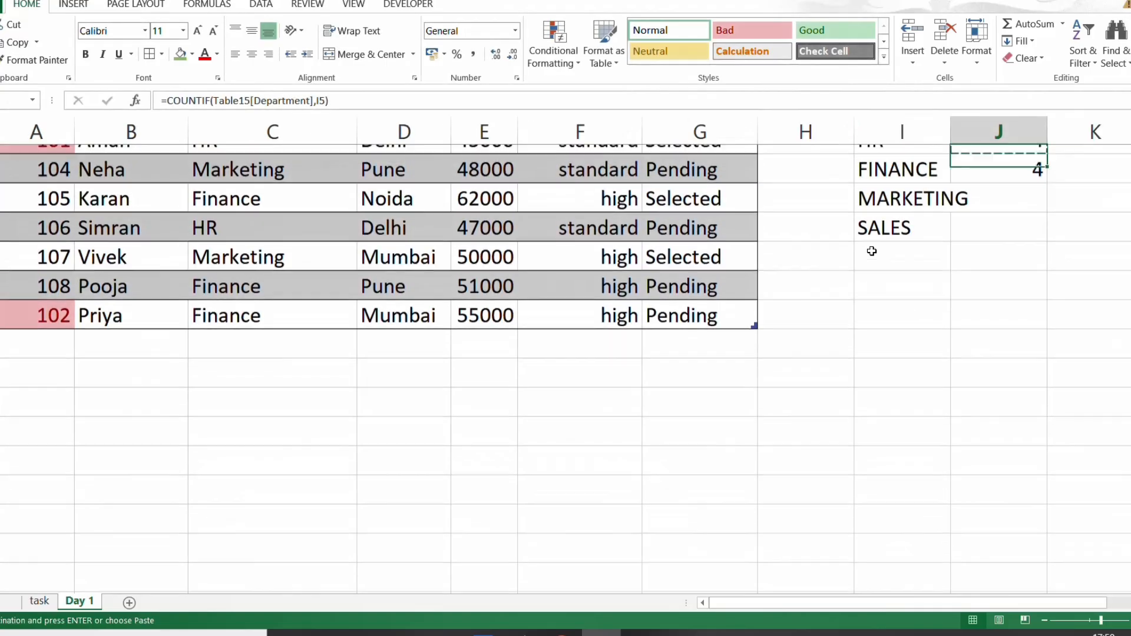
pyautogui.press('Down')
pyautogui.press('Down')
pyautogui.press('Down')
pyautogui.press('Down')
pyautogui.hotkey('ctrl', 'v')
pyautogui.press('Down')
pyautogui.hotkey('ctrl', 'v')
pyautogui.press('Up')
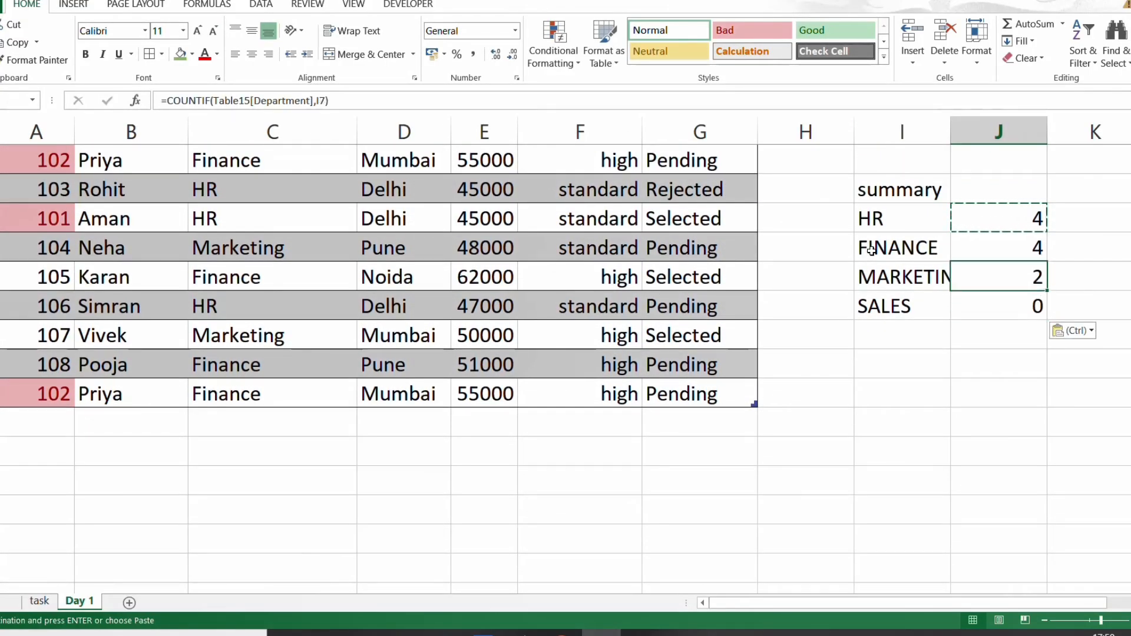
pyautogui.press('Up')
pyautogui.press('Up')
pyautogui.press('Down')
pyautogui.press('Down')
pyautogui.press('Down')
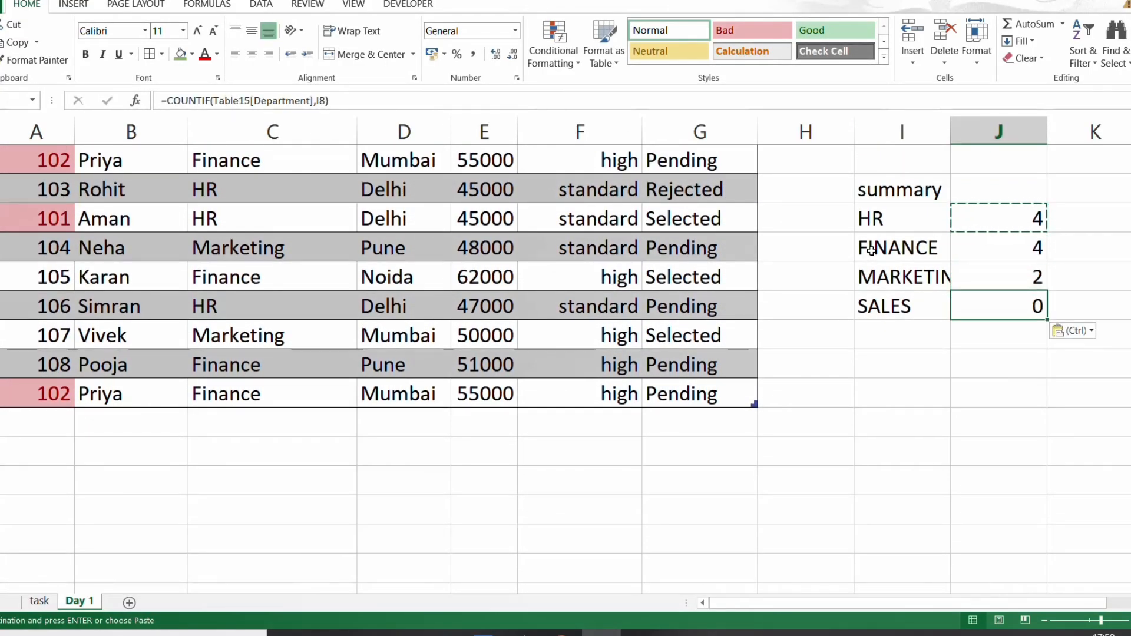
# - Merge and center the "summary" heading across cells I4 and J4
pyautogui.hotkey('ctrl', 'Up')
pyautogui.hotkey('ctrl', 'Up')
pyautogui.press('Down')
pyautogui.press('Down')
pyautogui.press('Down')
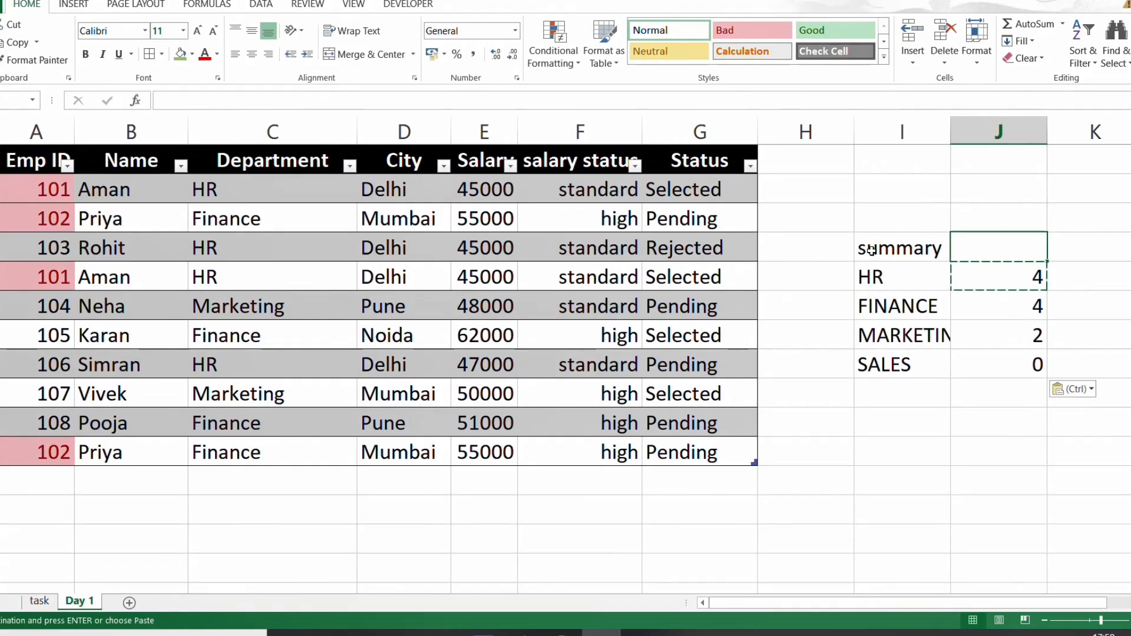
pyautogui.press('Left')
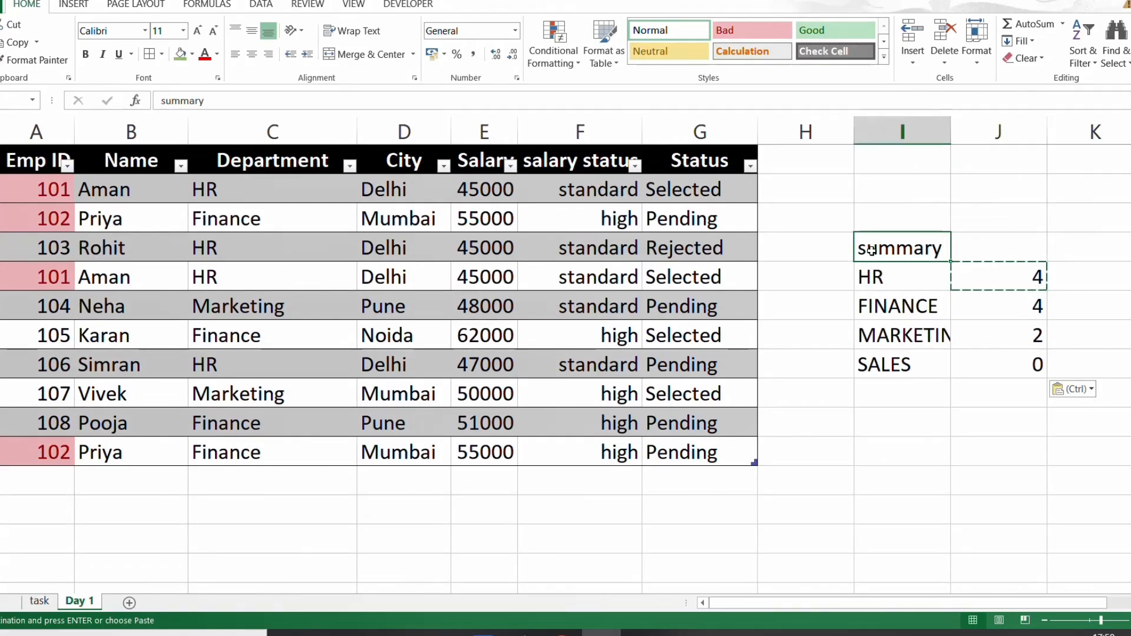
pyautogui.hotkey('shift', 'Right')
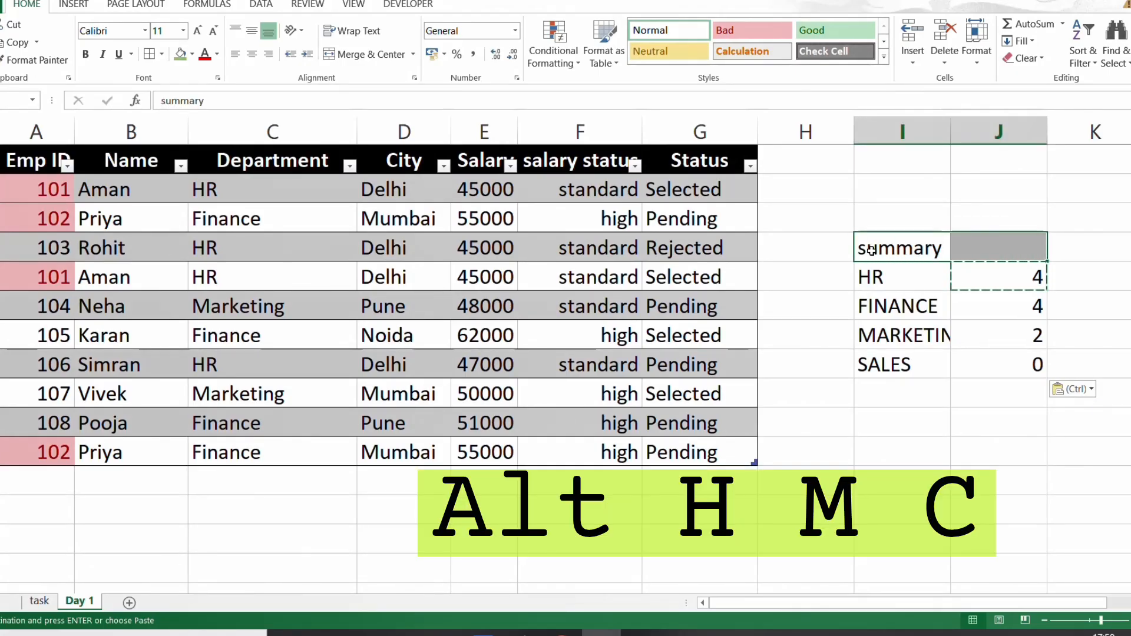
pyautogui.press('alt')
pyautogui.press('h')
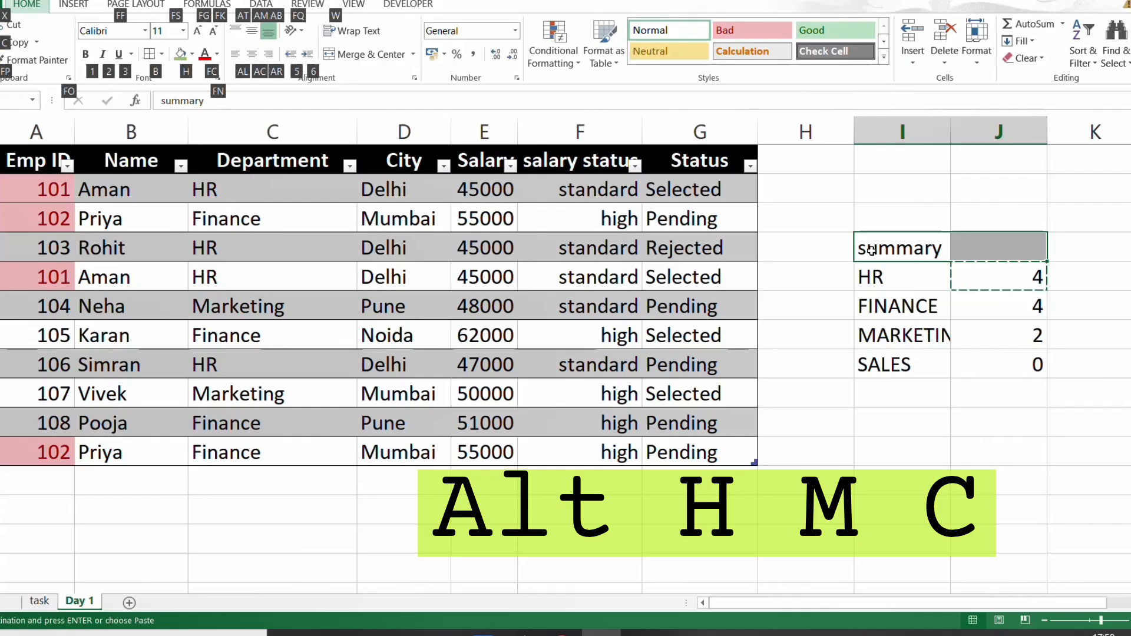
pyautogui.press('m')
pyautogui.press('c')
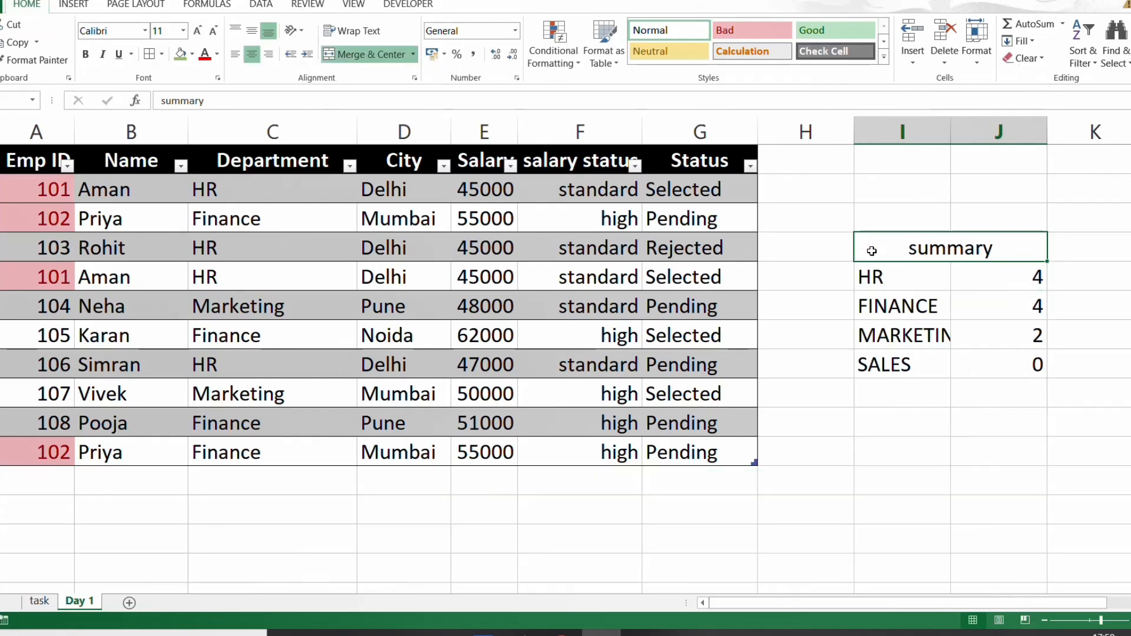
# - Autofit the widths of columns I and J to the contents of the summary block
pyautogui.hotkey('ctrl', 'shift', 'Down')
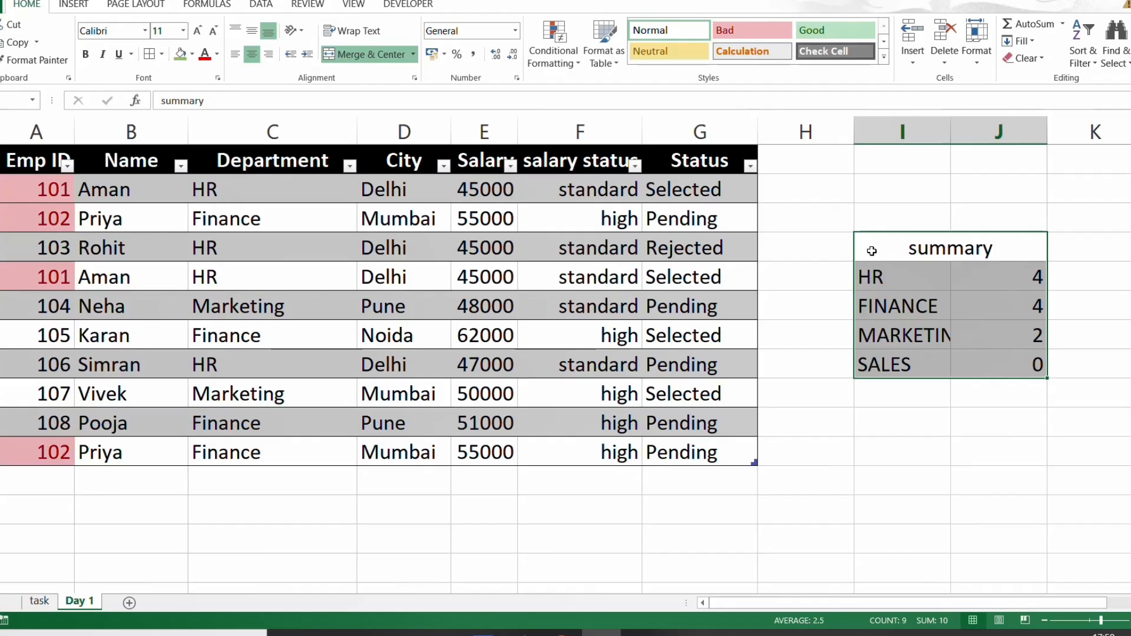
pyautogui.press('alt')
pyautogui.press('h')
pyautogui.press('o')
pyautogui.press('i')
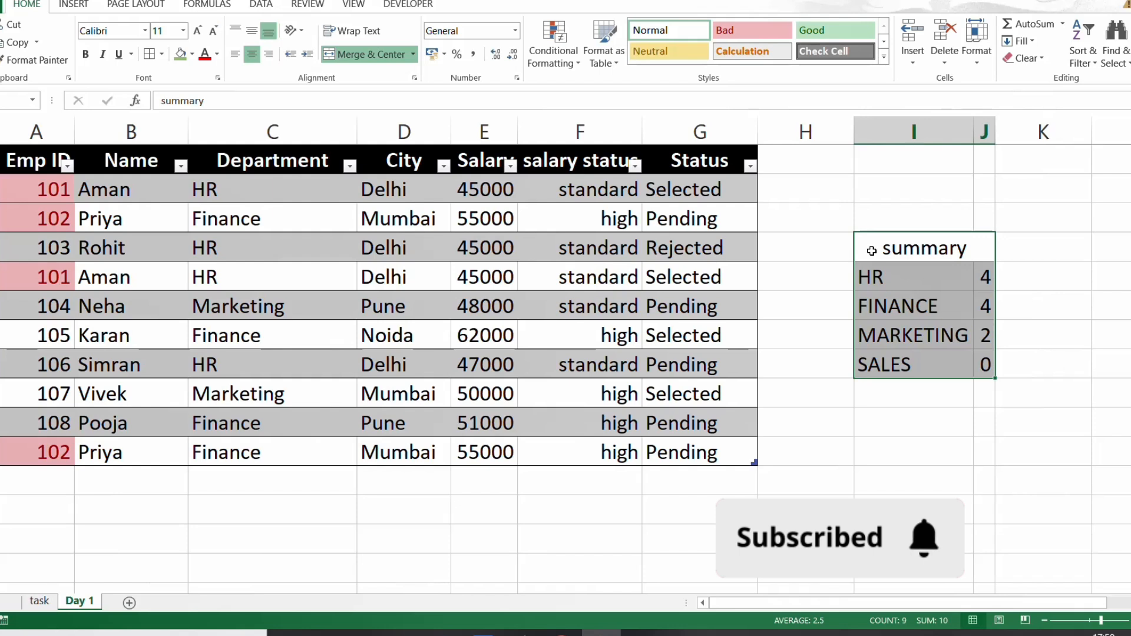
# - Fill the whole summary block with yellow and apply all borders to its cells
pyautogui.press('alt')
pyautogui.press('h')
pyautogui.press('h')
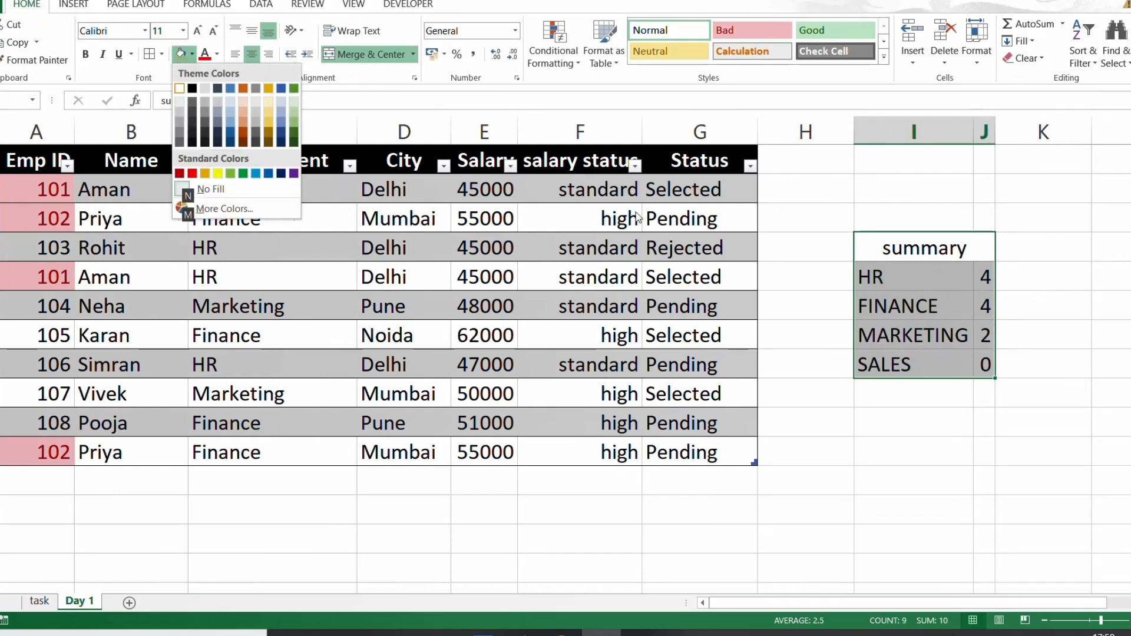
pyautogui.click(221, 175)
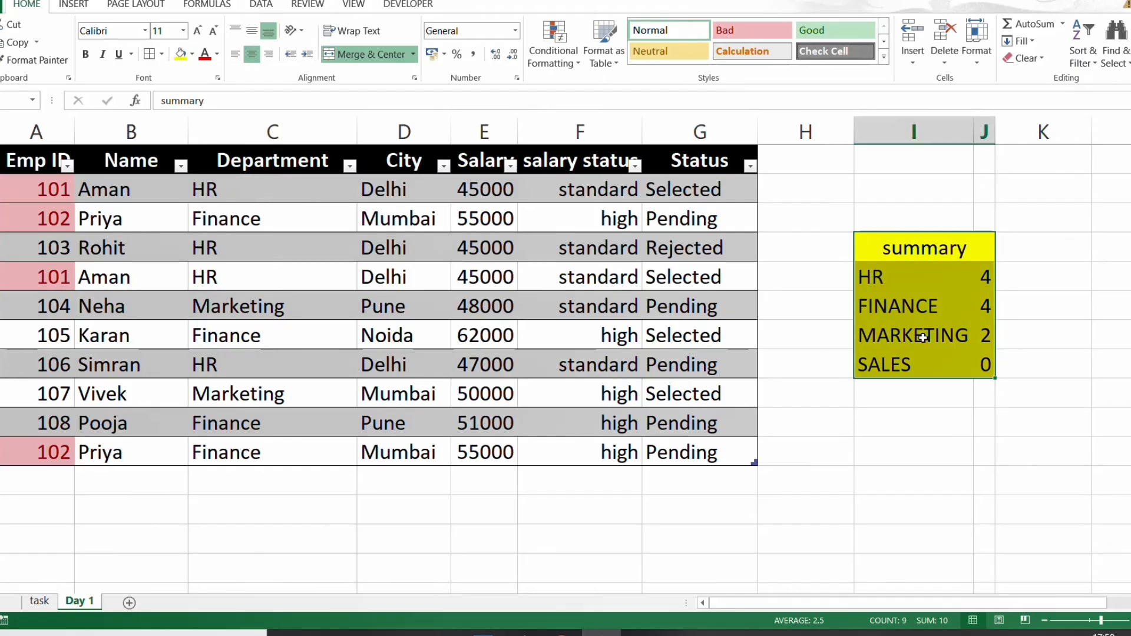
pyautogui.press('alt')
pyautogui.press('h')
pyautogui.press('b')
pyautogui.press('a')
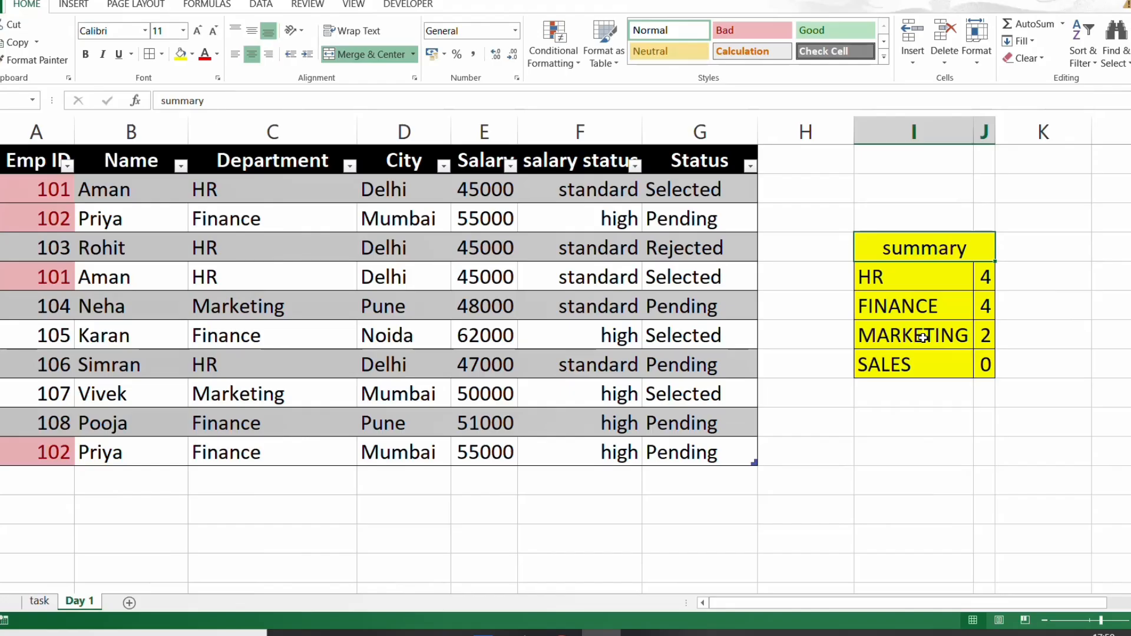
# - Shade the Task 5 description green on the task sheet
pyautogui.hotkey('ctrl', 'pageup')
pyautogui.press('Down')
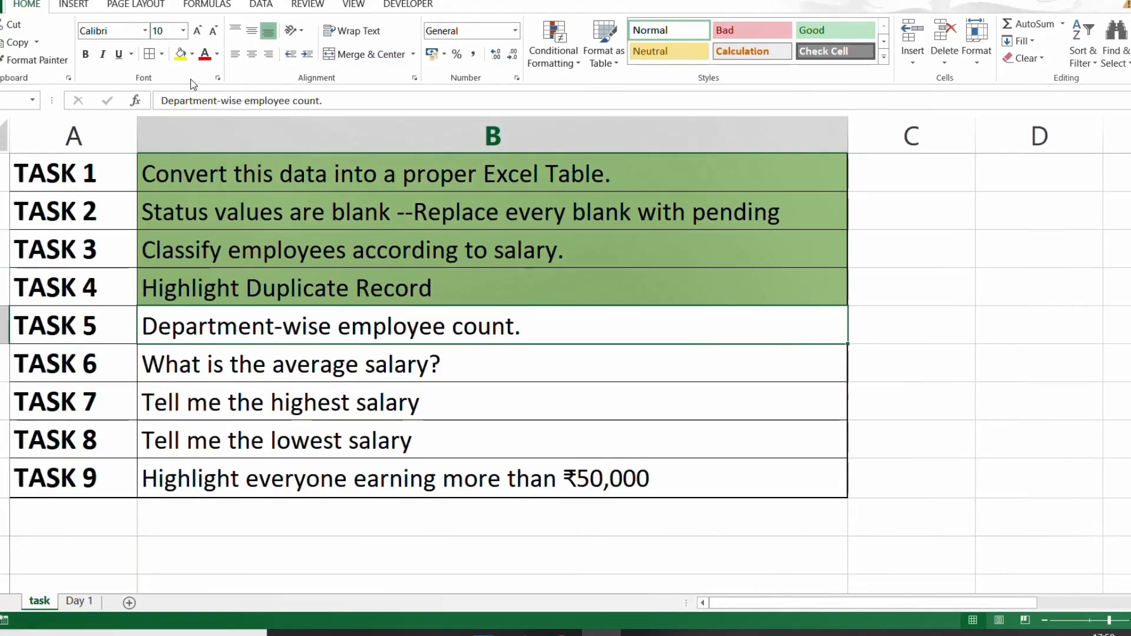
pyautogui.click(181, 54)
pyautogui.click(209, 372)
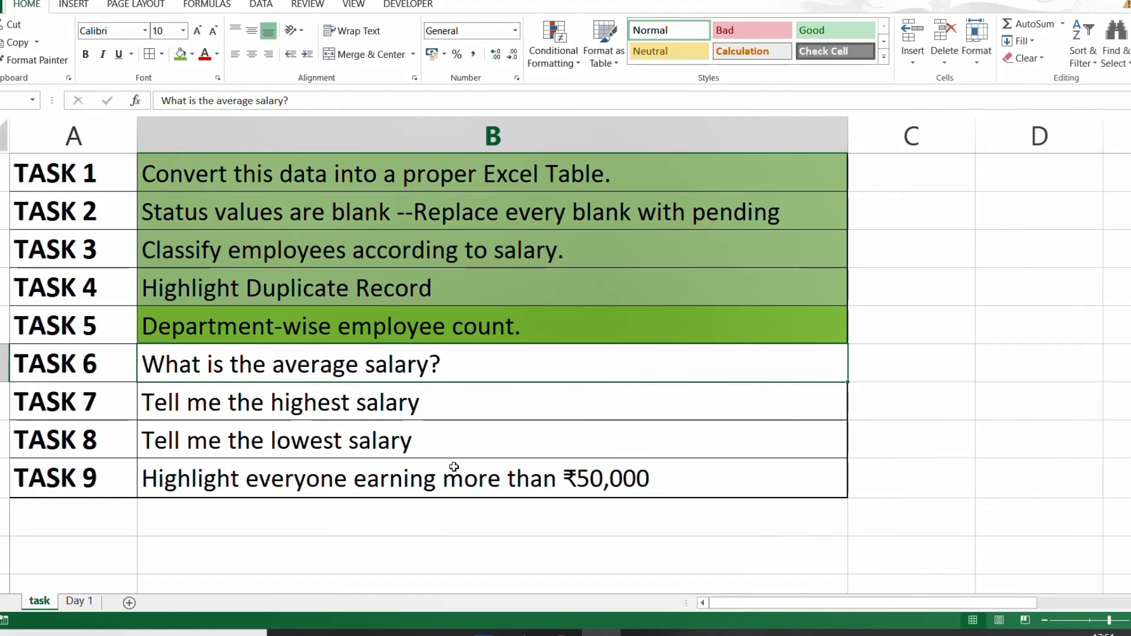
# - On the Day 1 sheet, enter the labels AVG, LARGEST and LOWEST in cells I10 to I12
pyautogui.hotkey('ctrl', 'pagedown')
pyautogui.click(890, 415)
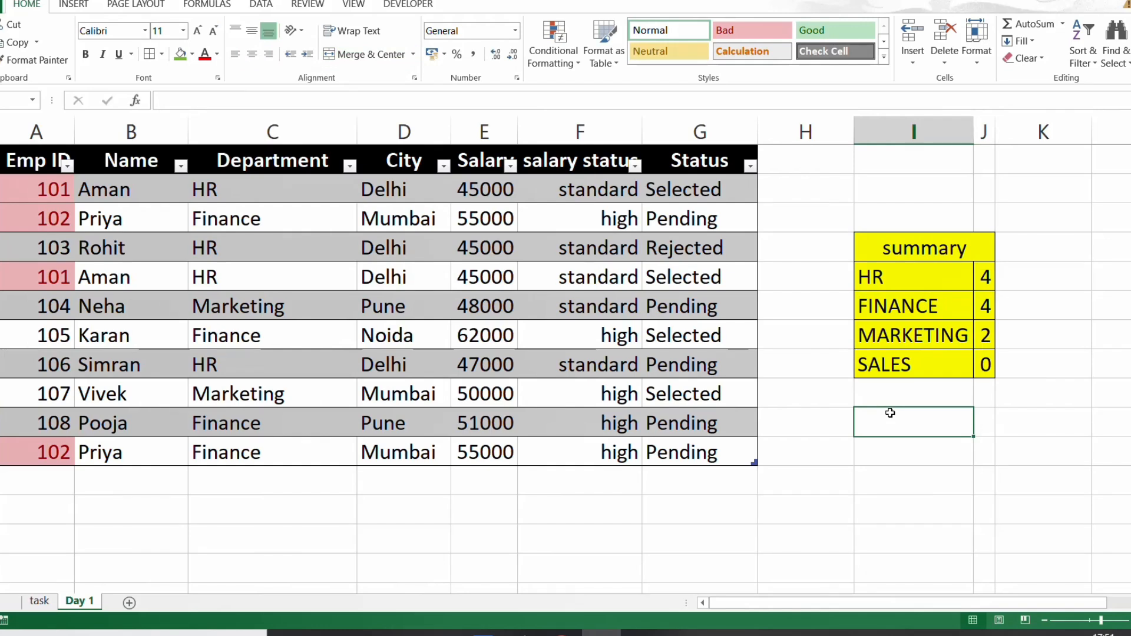
pyautogui.write('AVG')
pyautogui.press('Return')
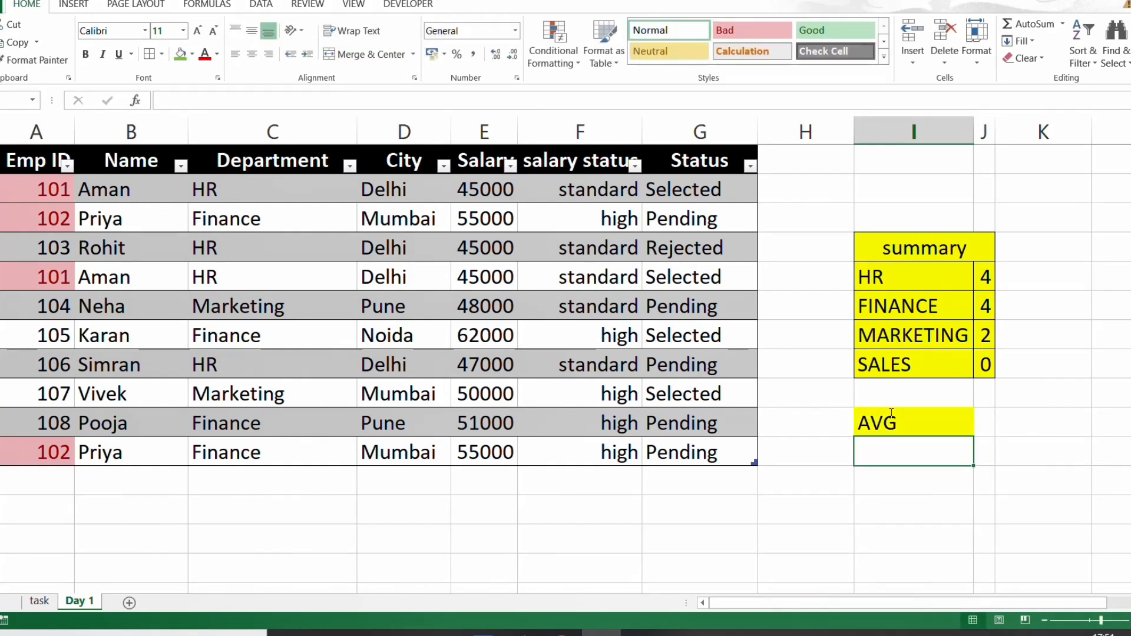
pyautogui.write('LARGEST')
pyautogui.press('Return')
pyautogui.write('LOWEST')
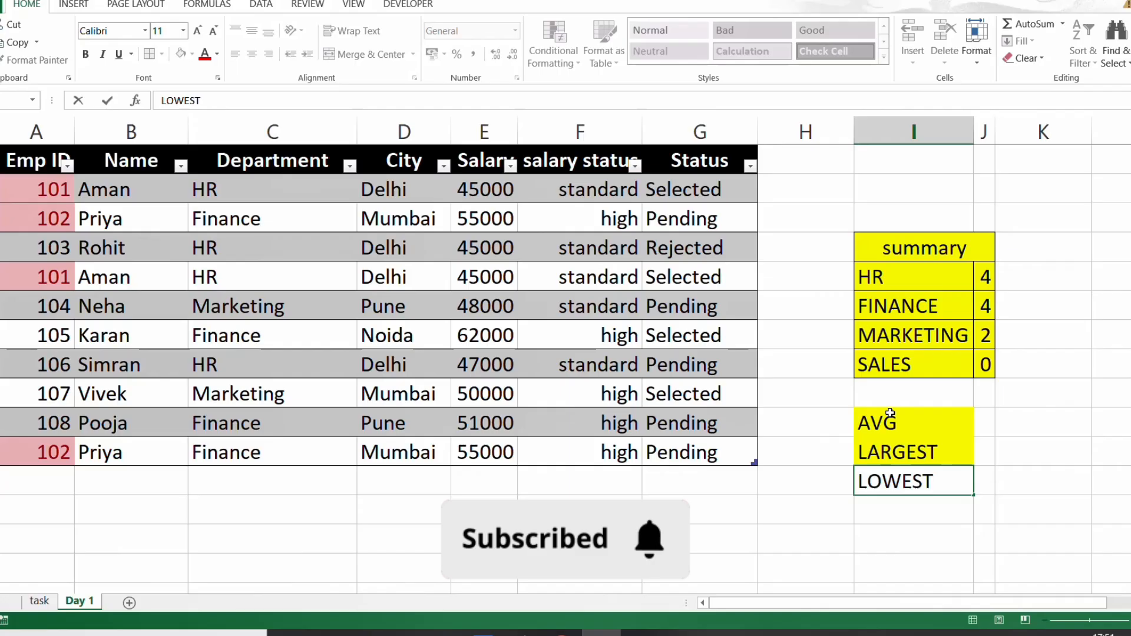
pyautogui.press('Return')
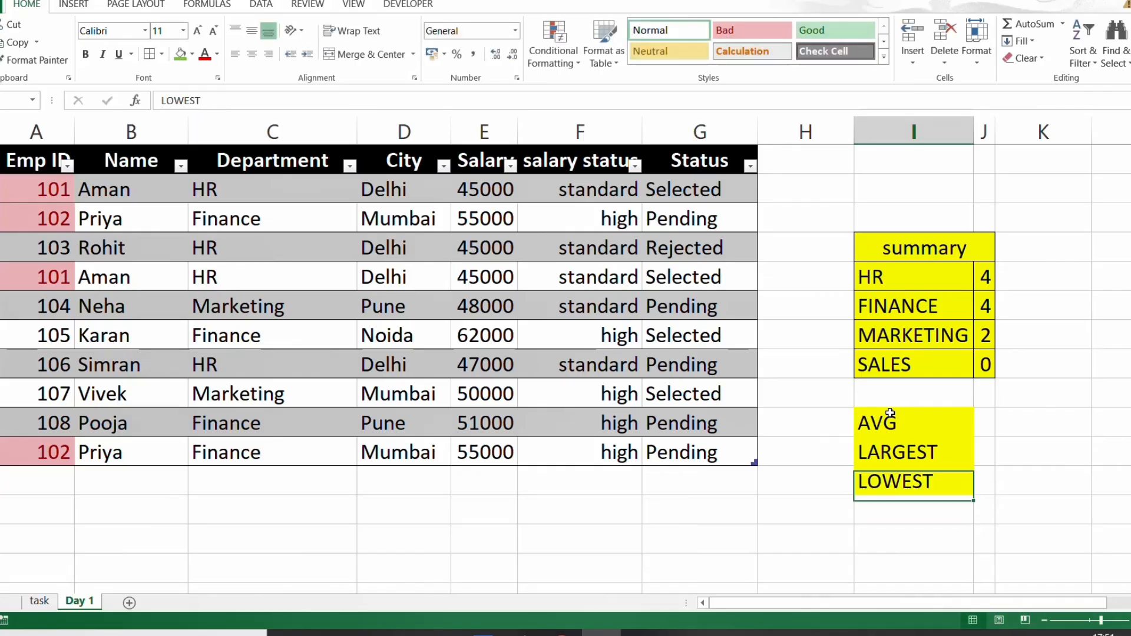
# - Calculate the average salary in cell J10 with =AVERAGE(Table15[Salary])
pyautogui.press('Up')
pyautogui.press('Up')
pyautogui.press('Up')
pyautogui.press('Up')
pyautogui.press('Down')
pyautogui.press('Right')
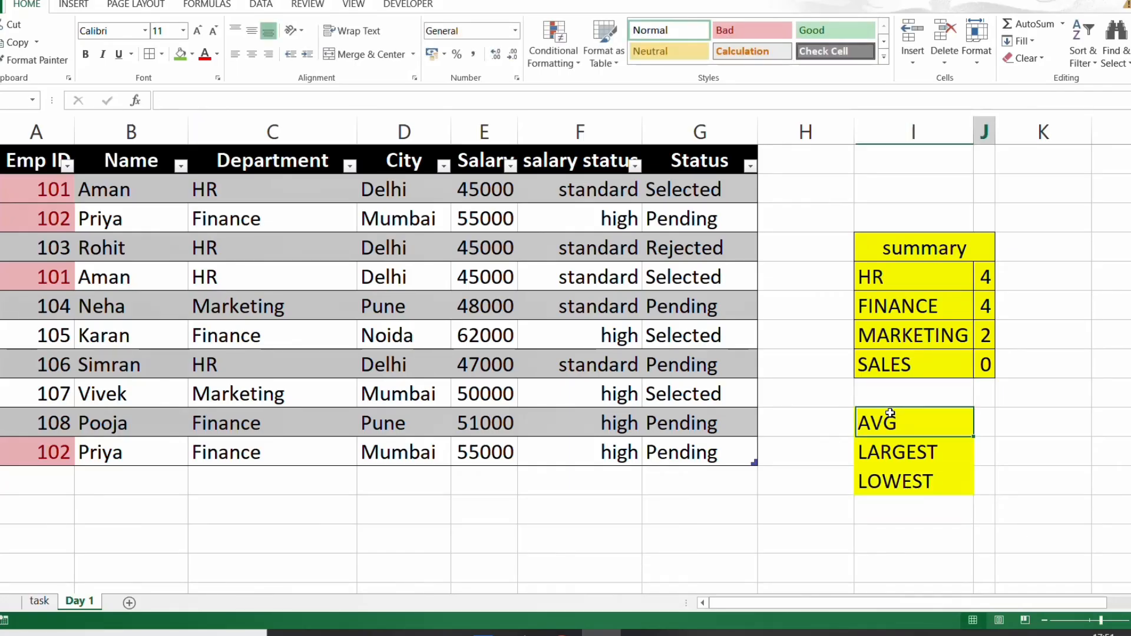
pyautogui.write('=AV')
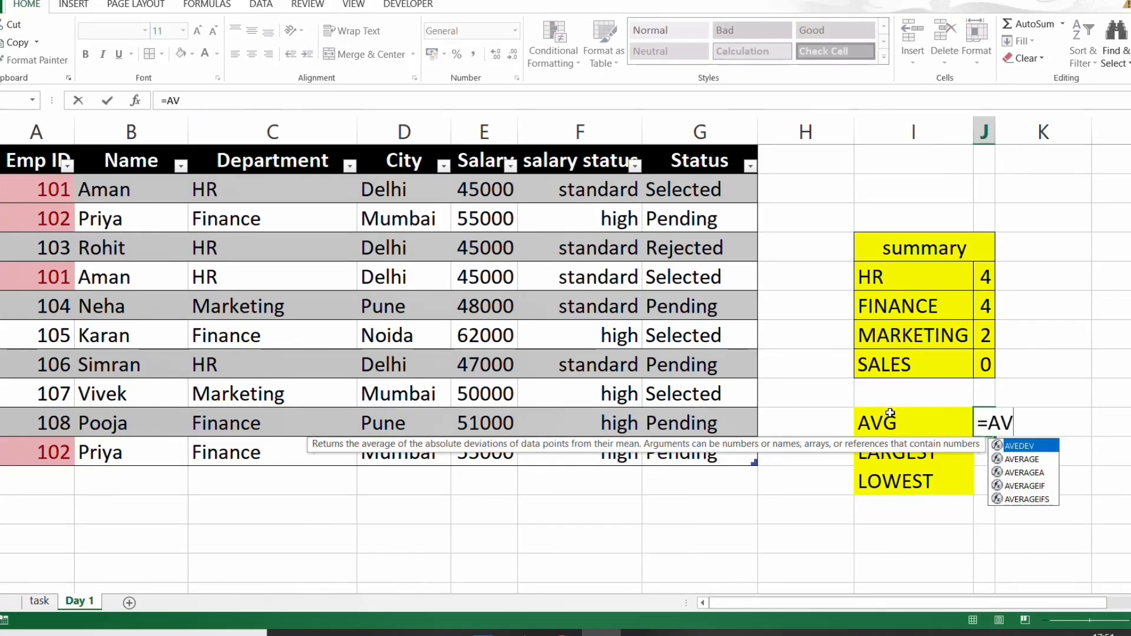
pyautogui.press('Down')
pyautogui.press('Tab')
pyautogui.click(890, 414)
pyautogui.press('Left')
pyautogui.press('Left')
pyautogui.press('Left')
pyautogui.press('Left')
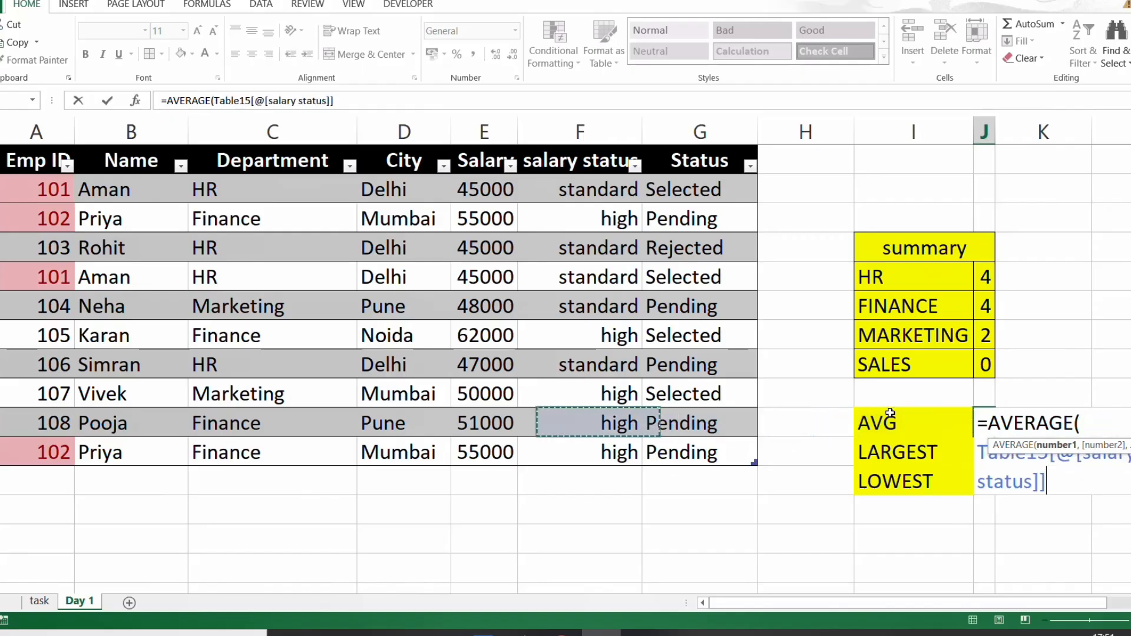
pyautogui.press('Down')
pyautogui.hotkey('ctrl', 'space')
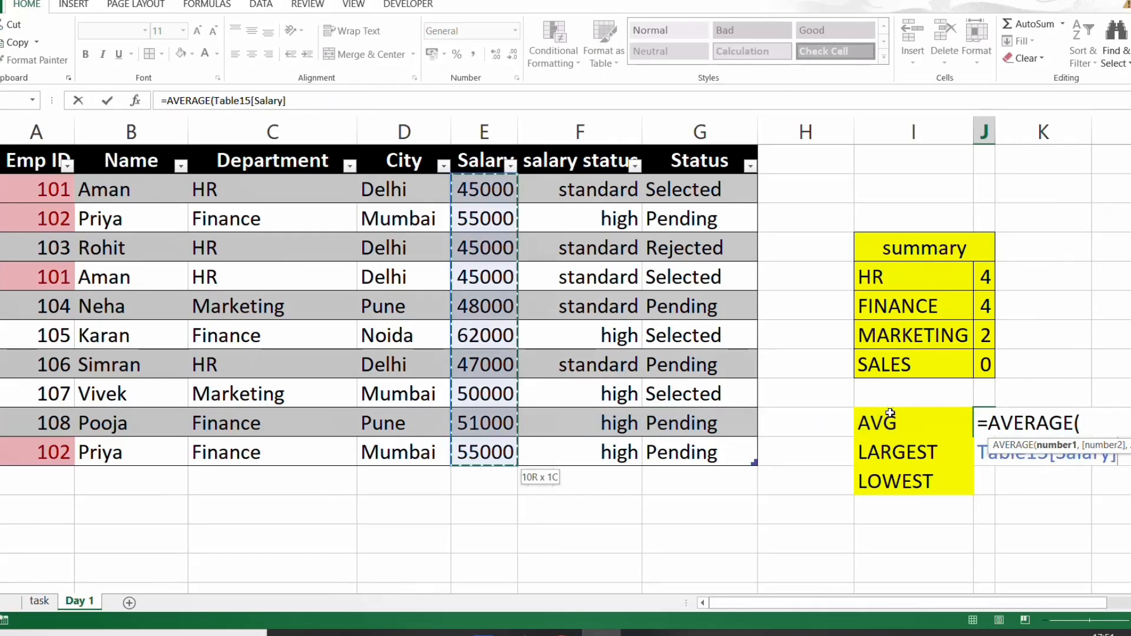
pyautogui.write(')')
pyautogui.press('Return')
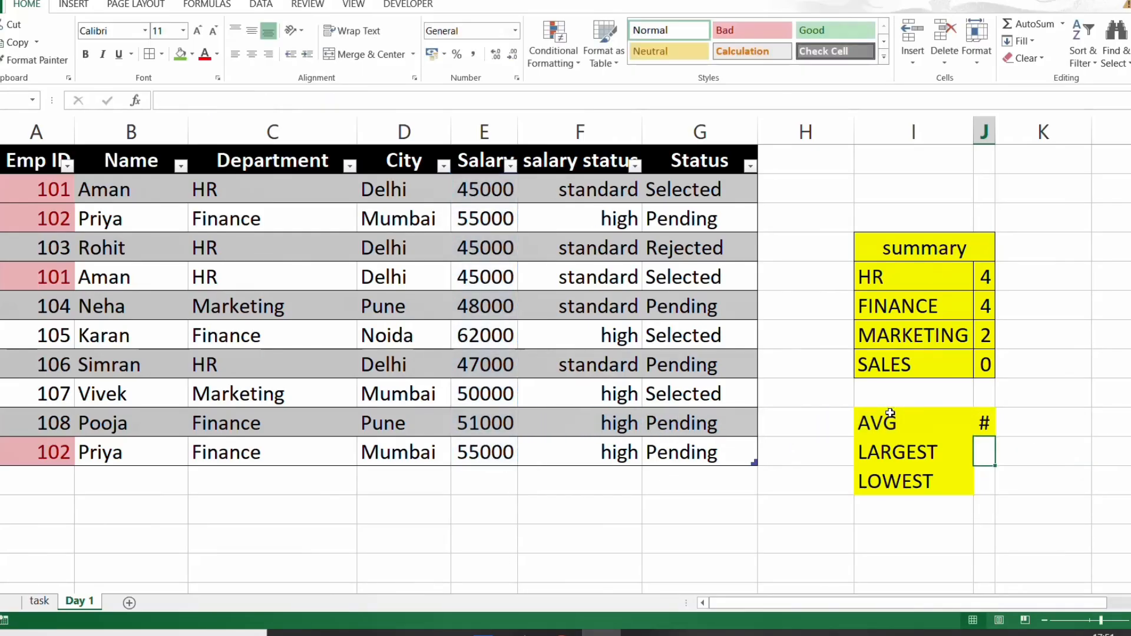
# - Autofit column J to the average salary value in J10
pyautogui.press('Up')
pyautogui.hotkey('alt', 'h')
pyautogui.press('o')
pyautogui.press('i')
pyautogui.press('Up')
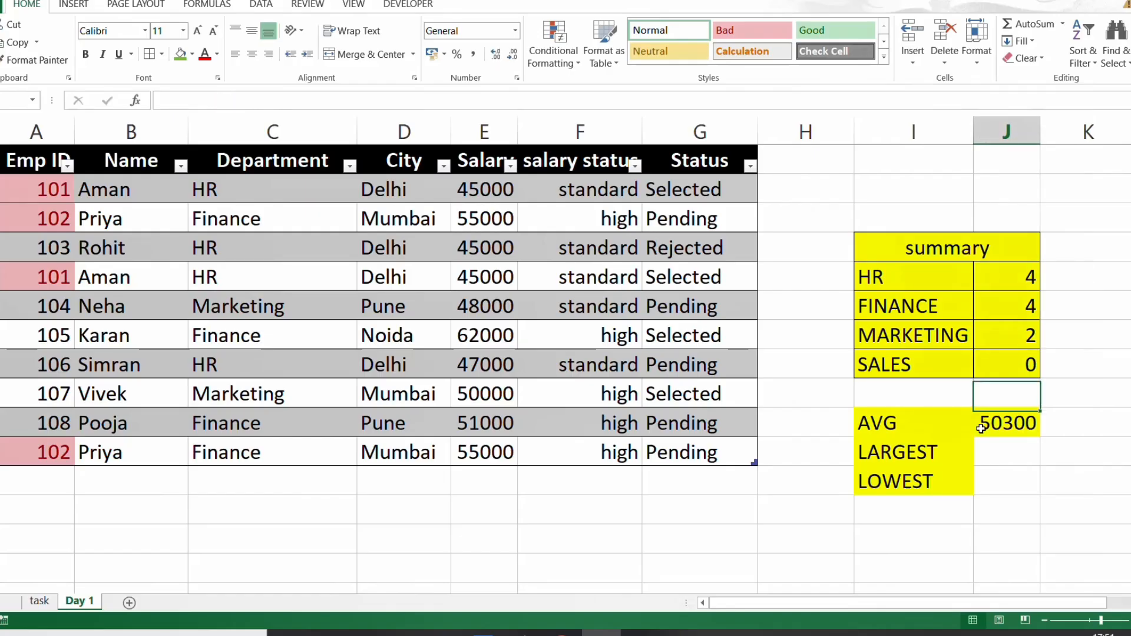
pyautogui.press('Down')
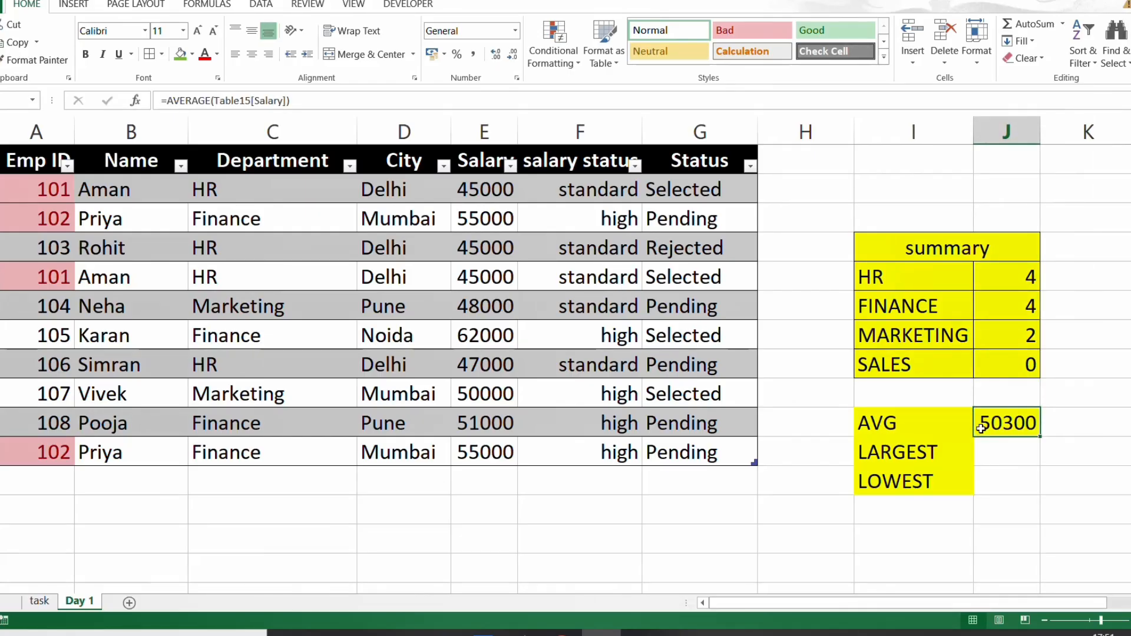
# - Calculate the highest salary in cell J11 with =MAX(Table15[Salary])
pyautogui.press('Down')
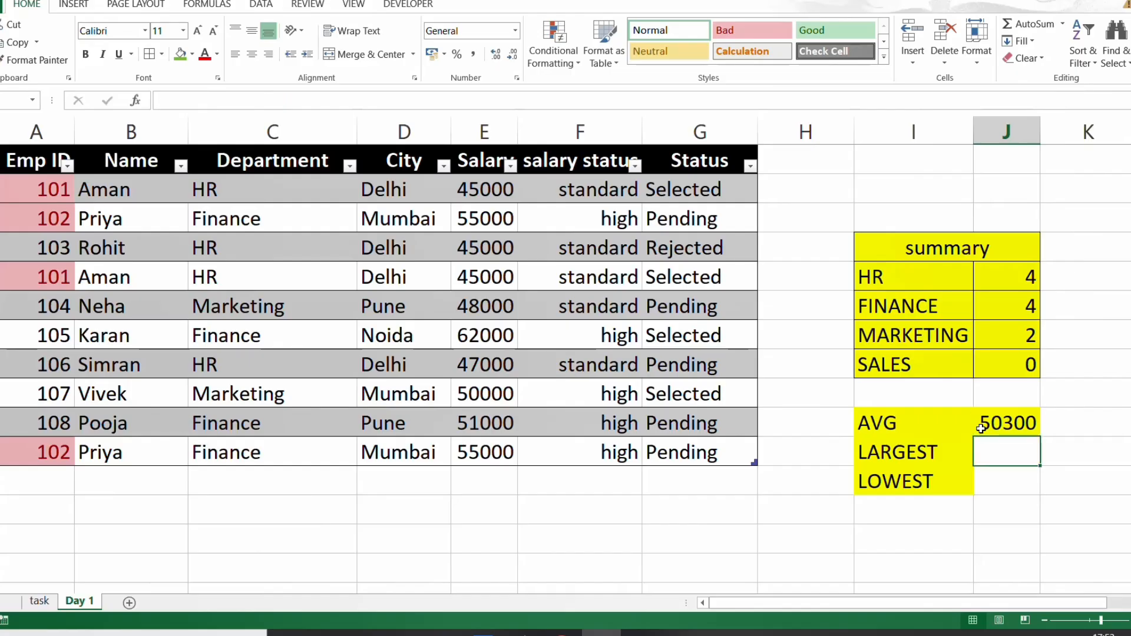
pyautogui.write('=MAC')
pyautogui.press('BackSpace')
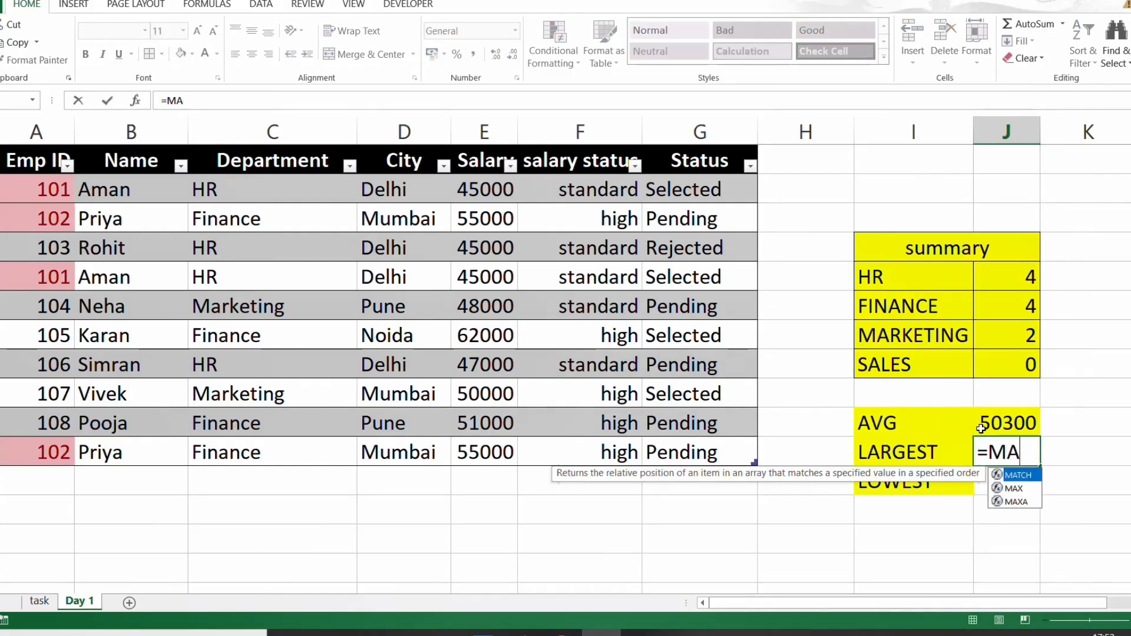
pyautogui.write('X(')
pyautogui.press('Left')
pyautogui.press('Left')
pyautogui.press('Left')
pyautogui.press('Left')
pyautogui.press('Left')
pyautogui.hotkey('ctrl', 'shift', 'Up')
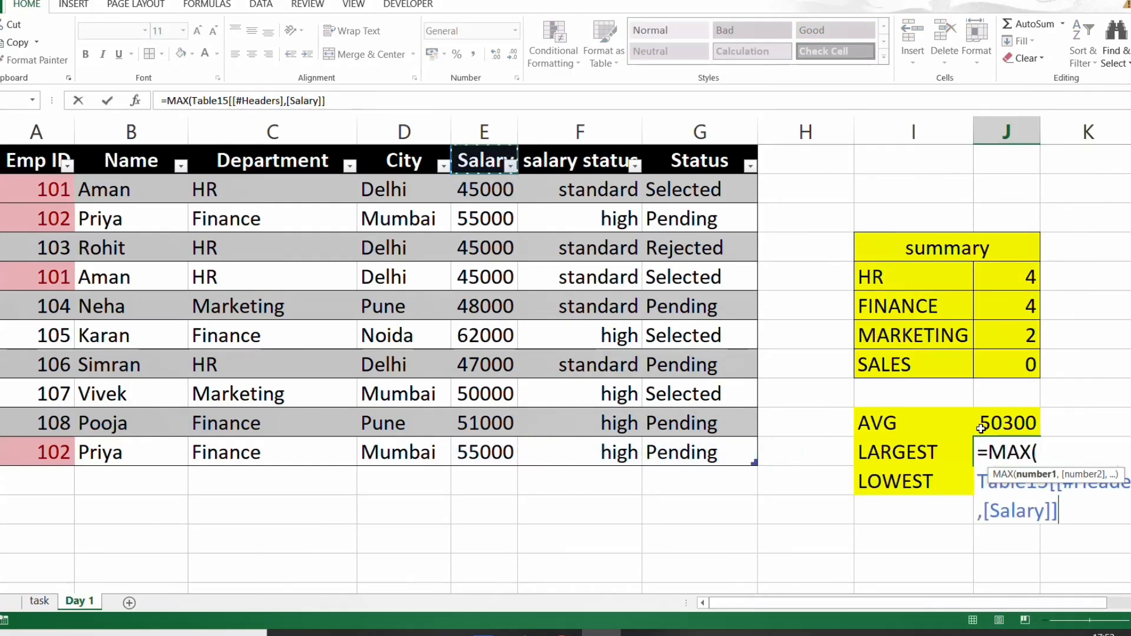
pyautogui.press('Return')
# - Calculate the lowest salary in cell J12 with =MIN(Table15[Salary])
pyautogui.write('=MIN(')
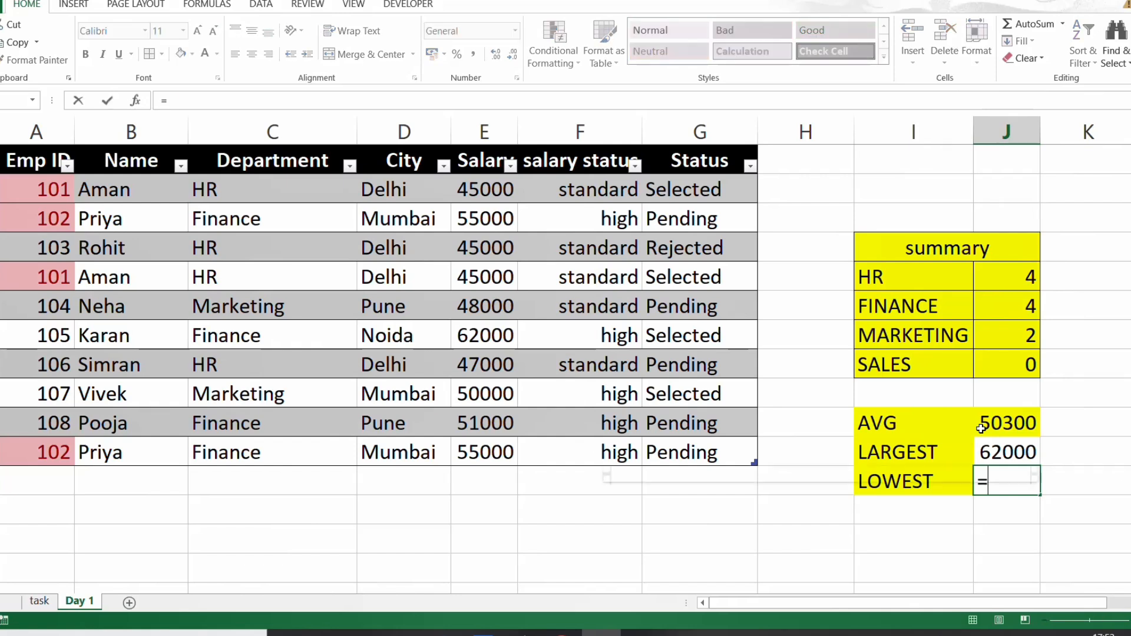
pyautogui.press('Left')
pyautogui.press('Left')
pyautogui.press('Left')
pyautogui.press('Left')
pyautogui.press('Left')
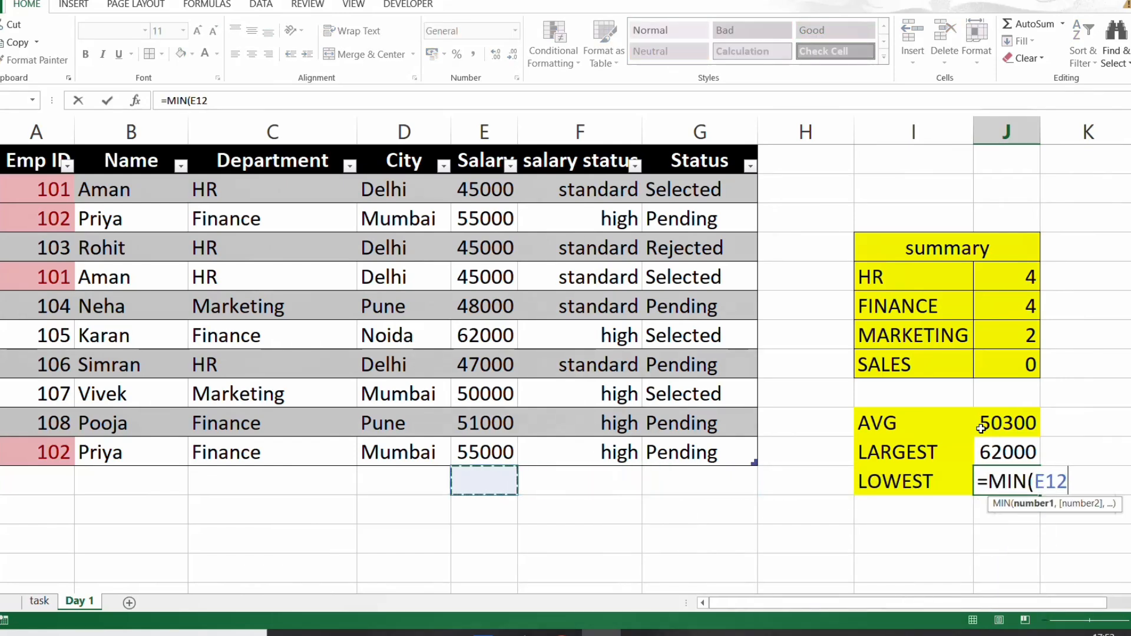
pyautogui.press('Up')
pyautogui.hotkey('ctrl', 'shift', 'Up')
pyautogui.press('Return')
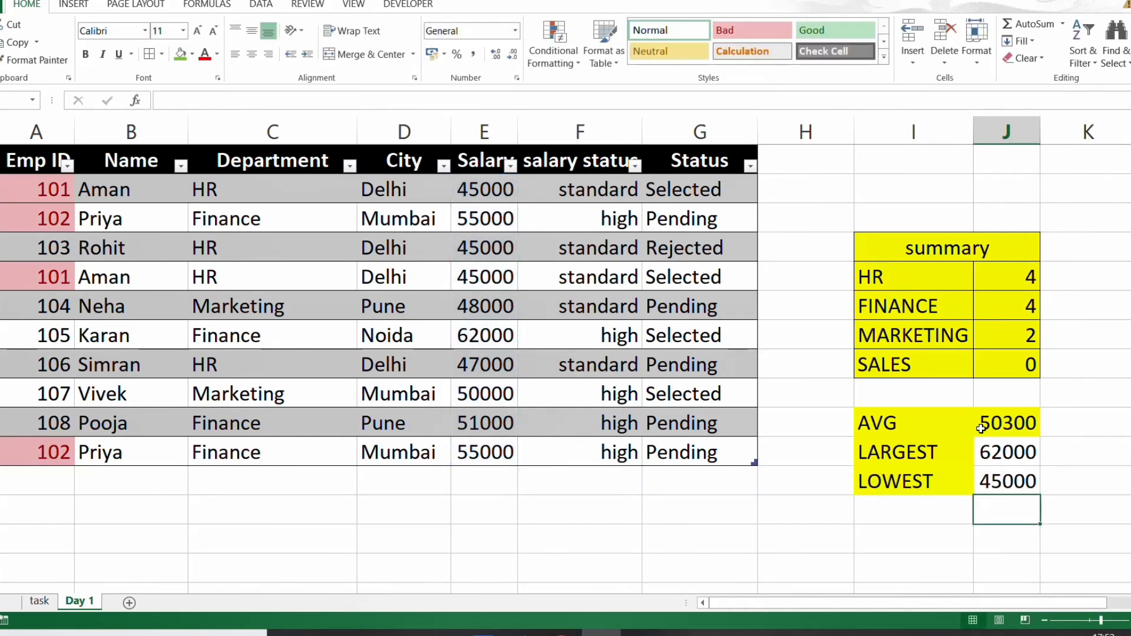
# - Fill the highest and lowest salary results in J11 and J12 with yellow
pyautogui.press('Up')
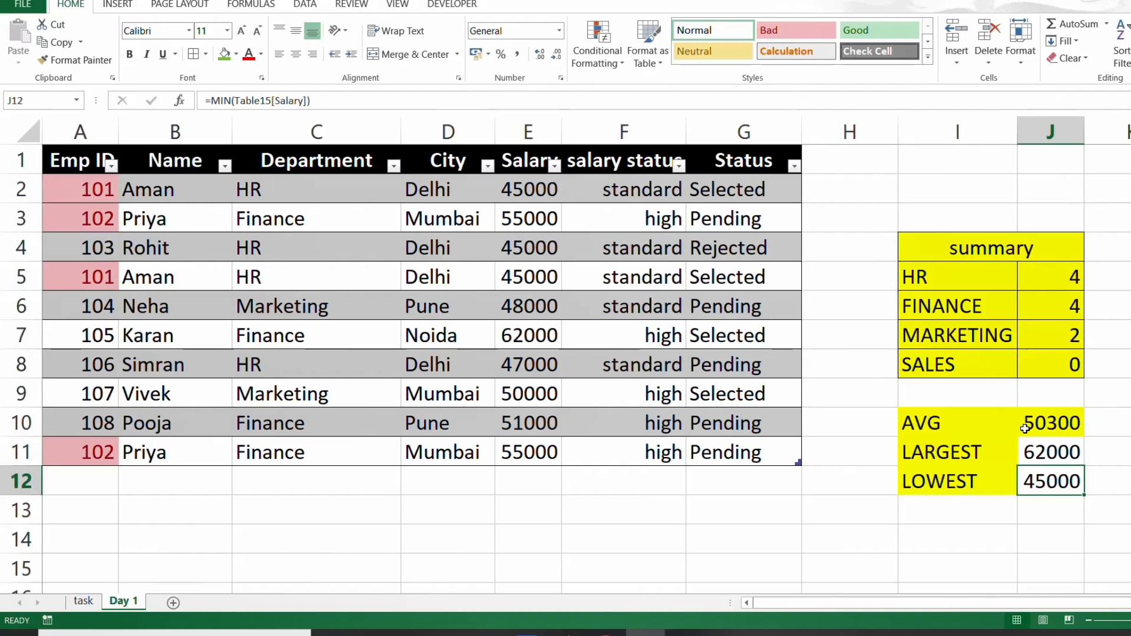
pyautogui.press('Up')
pyautogui.moveTo(1042, 451); pyautogui.dragTo(1042, 480)
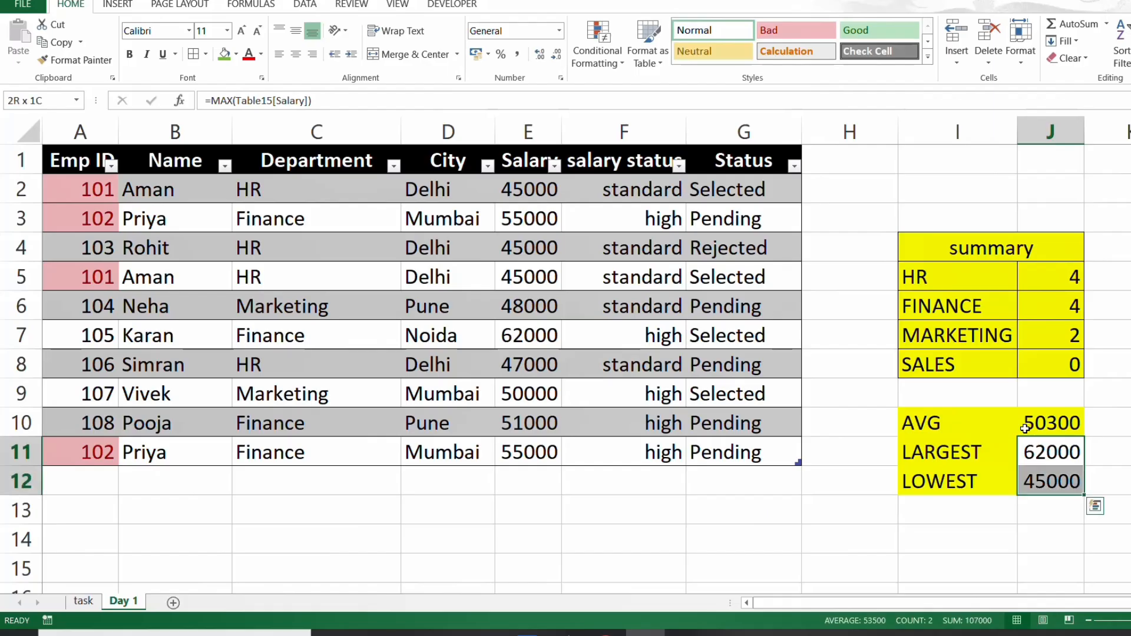
pyautogui.click(236, 54)
pyautogui.click(218, 173)
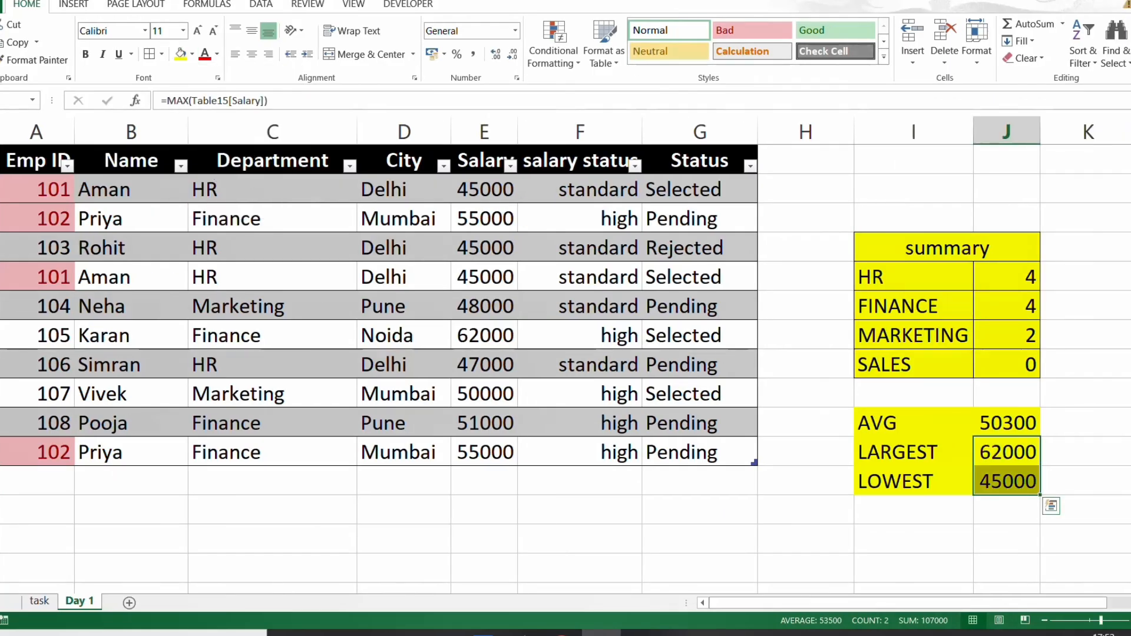
pyautogui.click(991, 442)
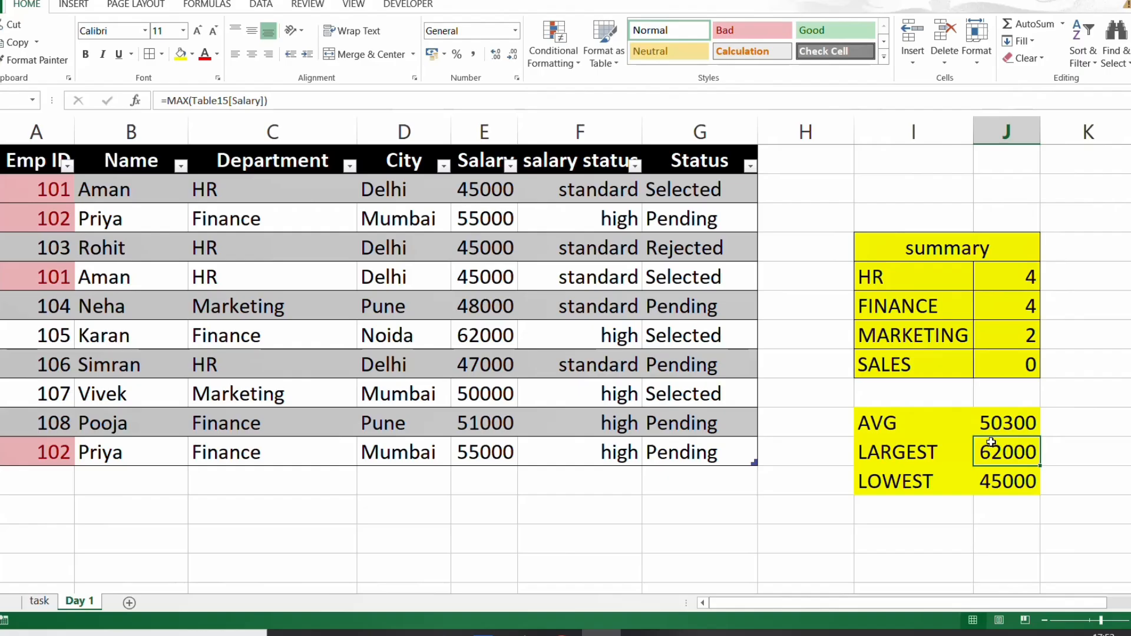
# - Mark Tasks 6 to 8 as done on the task sheet by filling their description cells with light green
pyautogui.hotkey('ctrl', 'pageup')
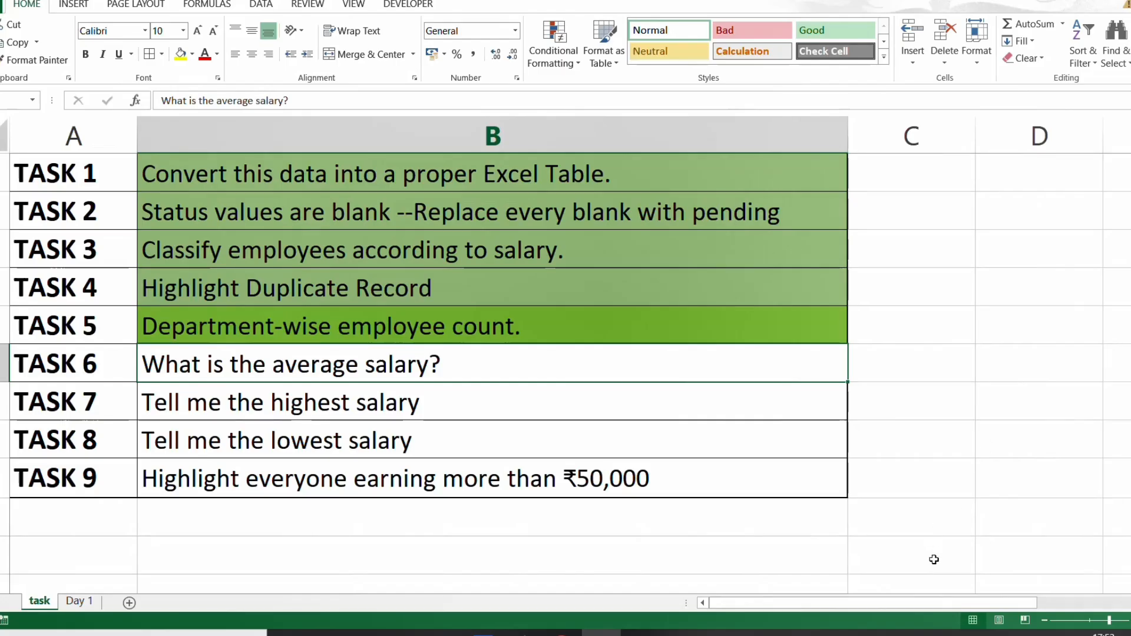
pyautogui.keyDown('shift'); pyautogui.click(334, 443); pyautogui.keyUp('shift')
pyautogui.click(192, 55)
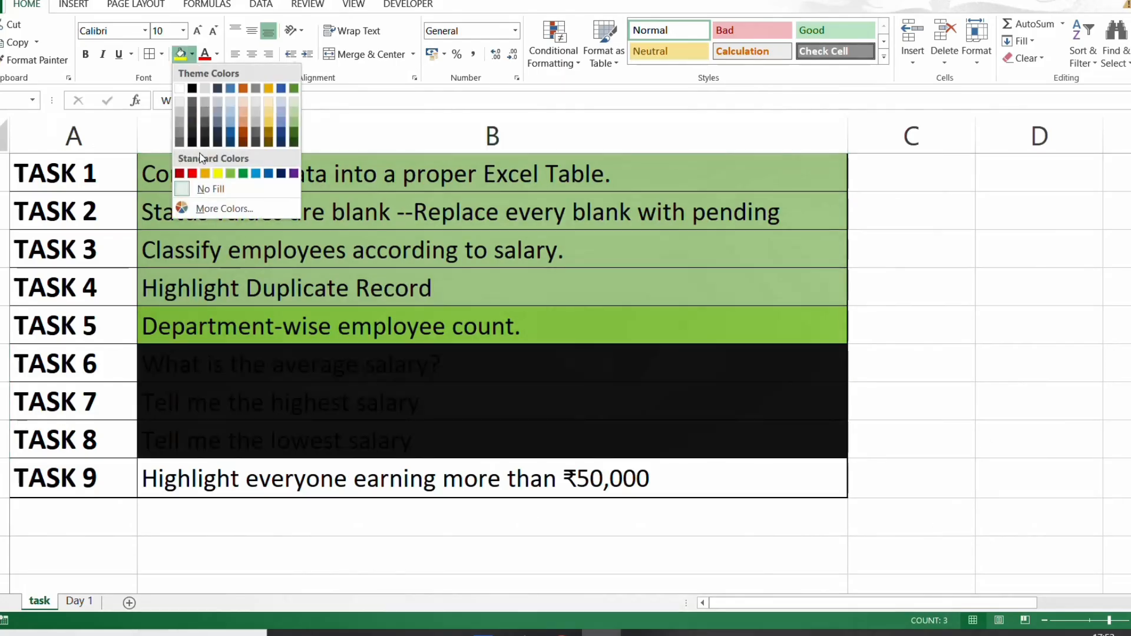
pyautogui.click(229, 172)
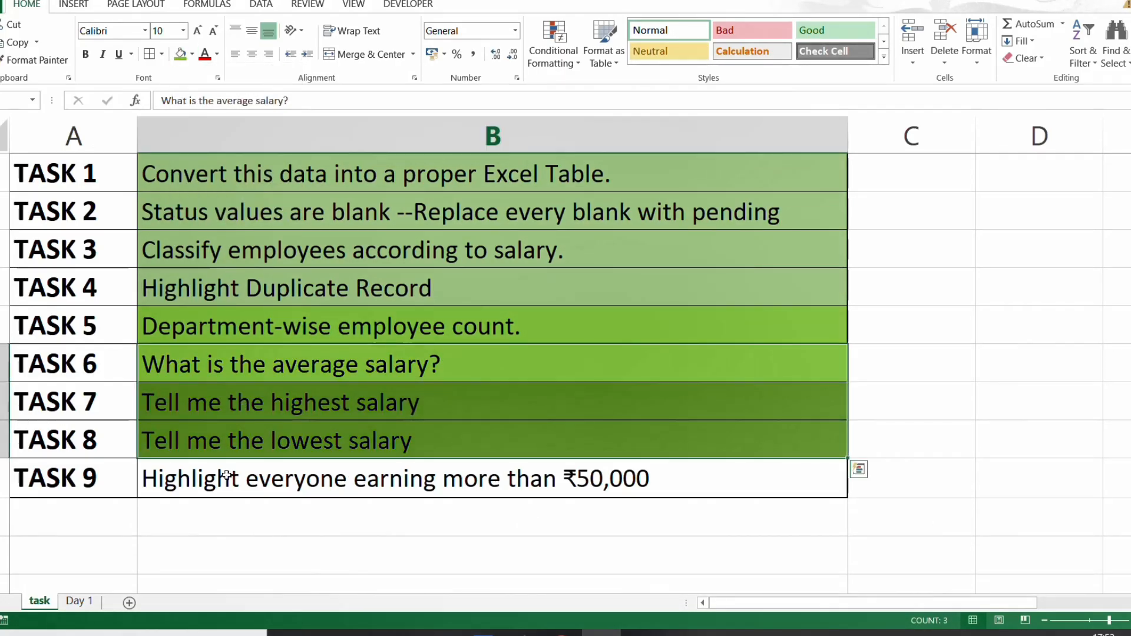
pyautogui.click(222, 493)
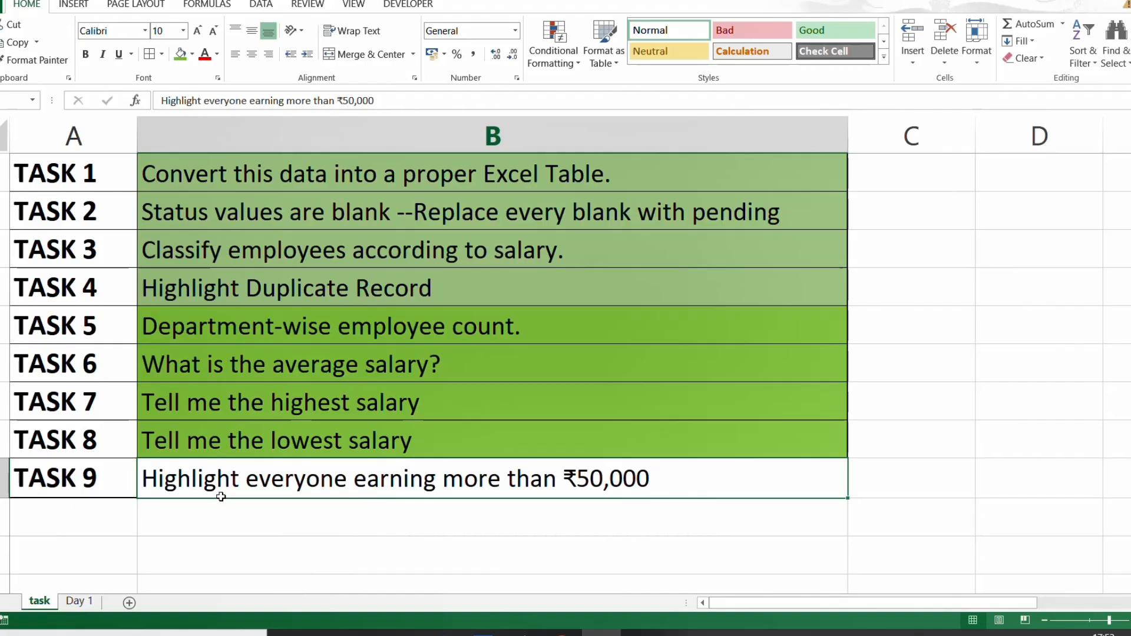
# - Set up a Greater Than conditional formatting rule with threshold 50000 on all Salary values in the Day 1 employee table
pyautogui.hotkey('ctrl', 'pagedown')
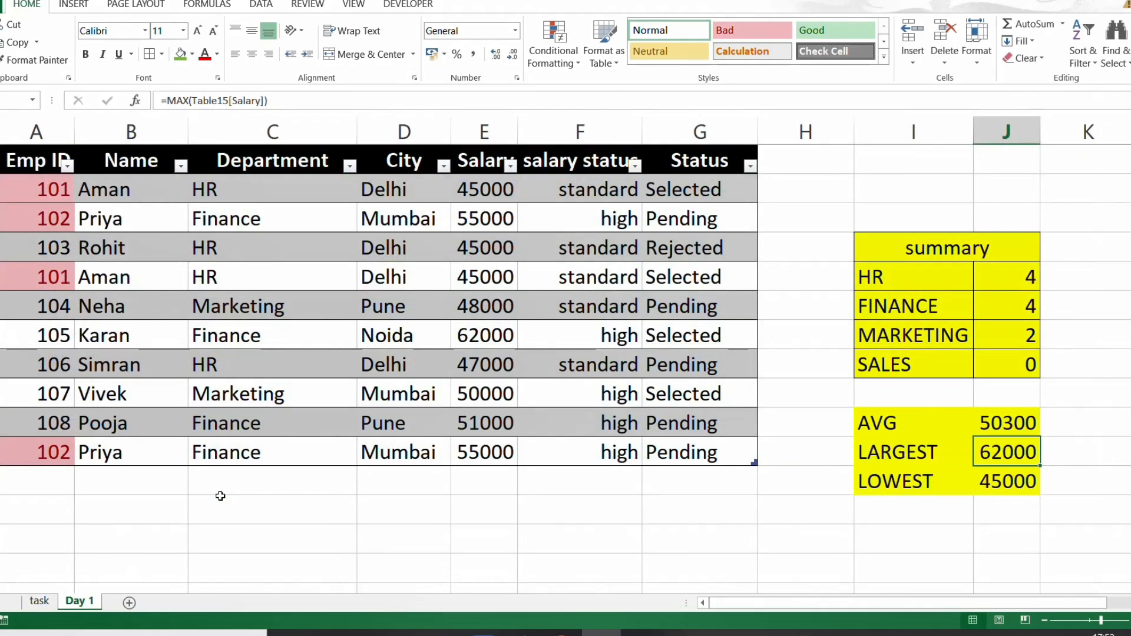
pyautogui.click(475, 197)
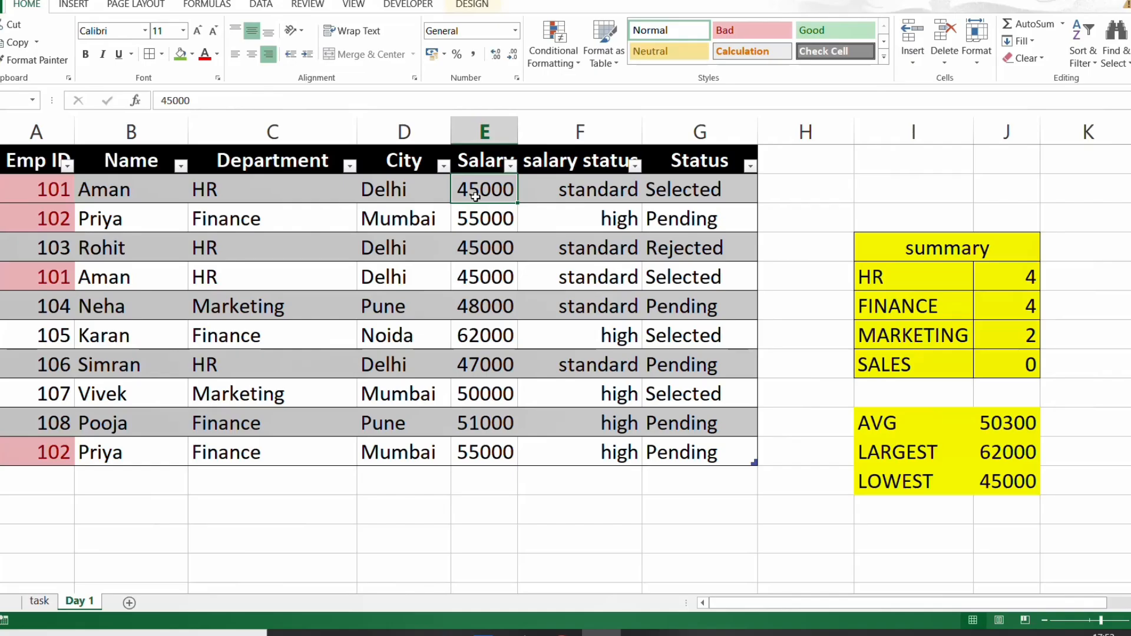
pyautogui.hotkey('ctrl', 'shift', 'Down')
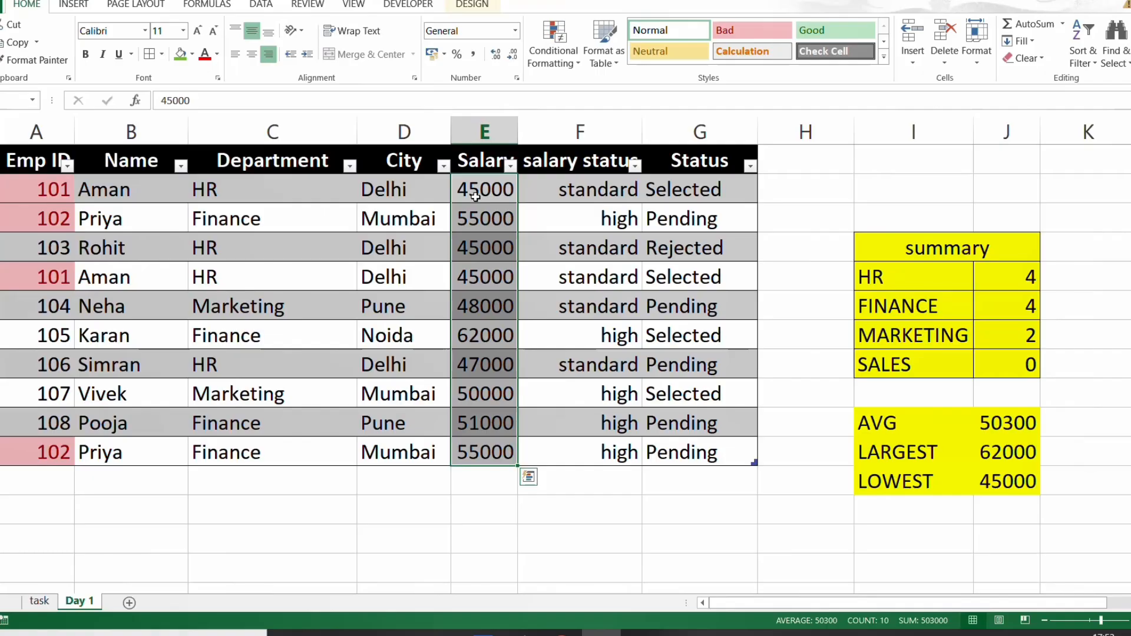
pyautogui.press('alt')
pyautogui.press('h')
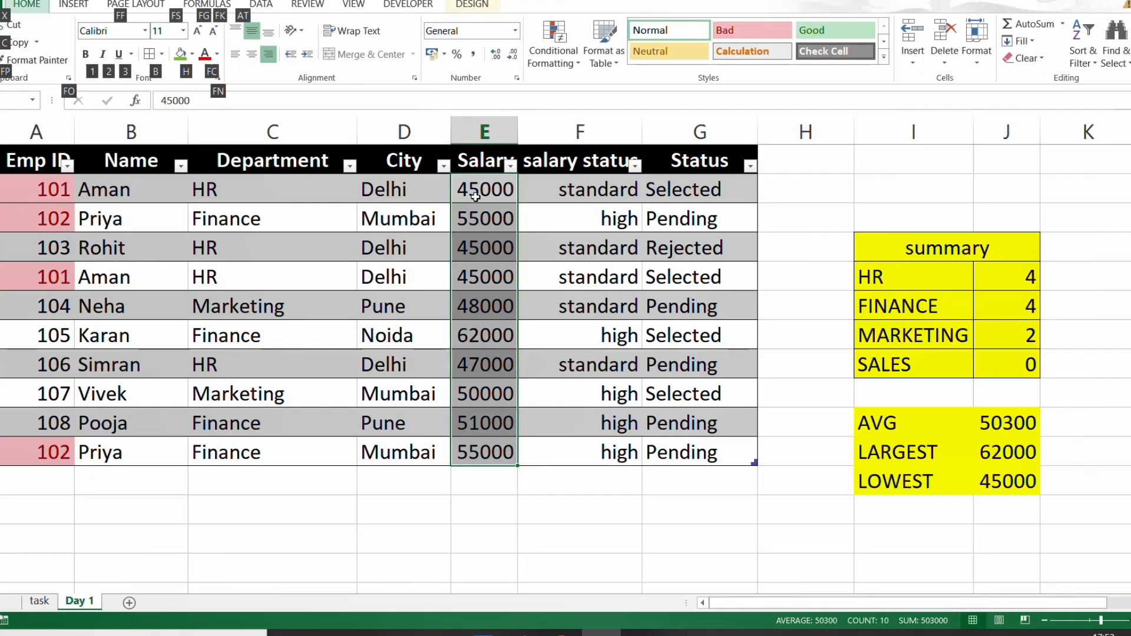
pyautogui.press('l')
pyautogui.press('h')
pyautogui.press('g')
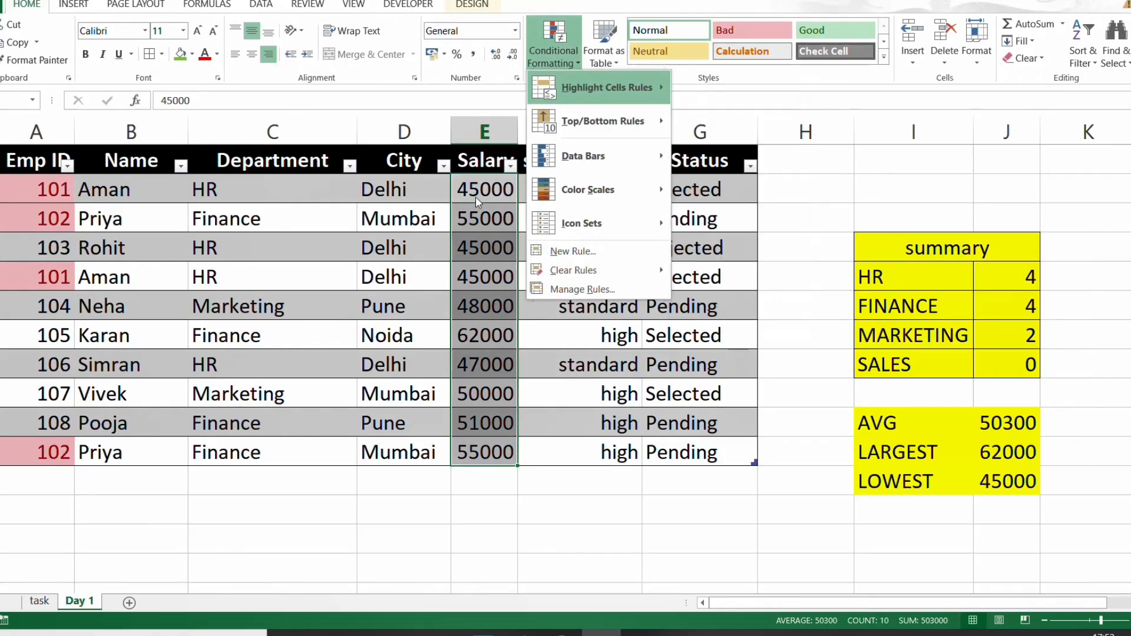
pyautogui.press('BackSpace')
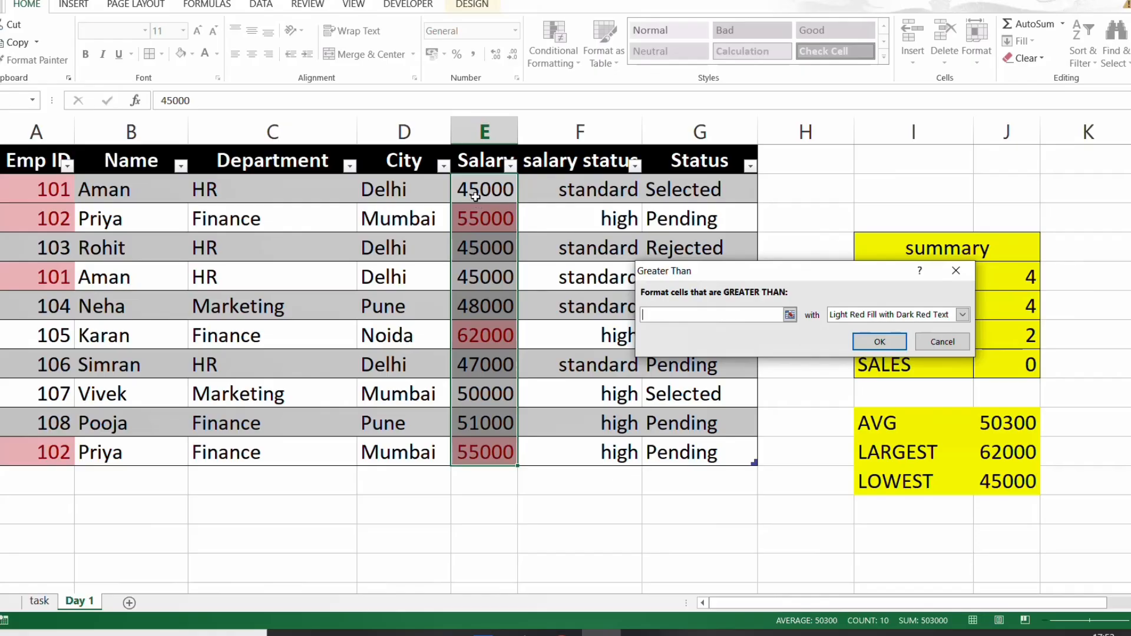
pyautogui.write('5000')
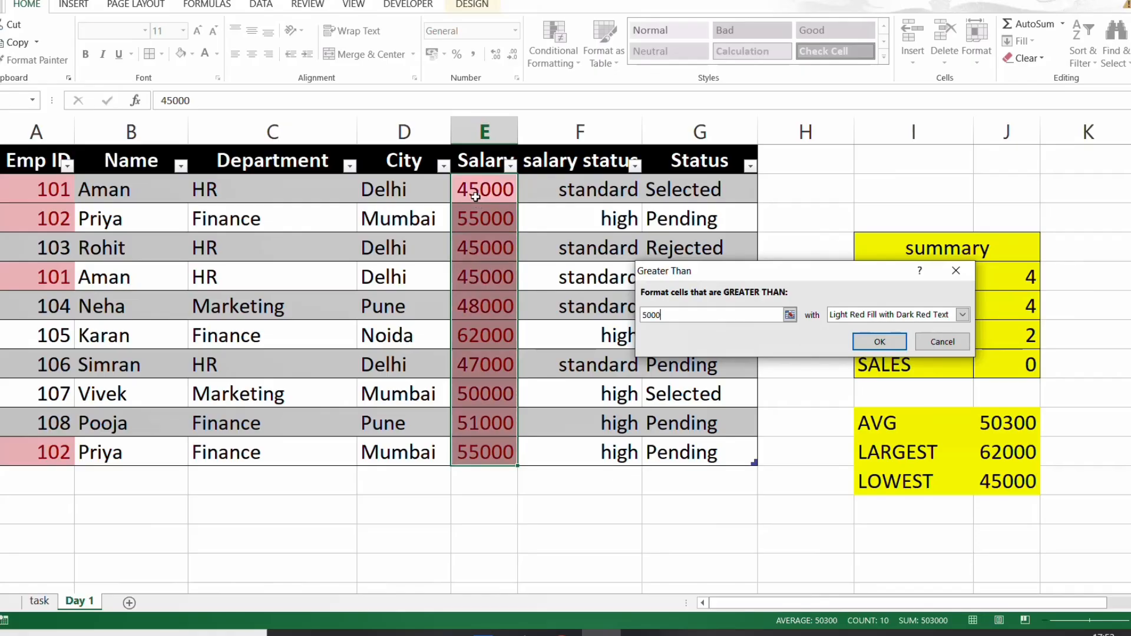
pyautogui.write('0')
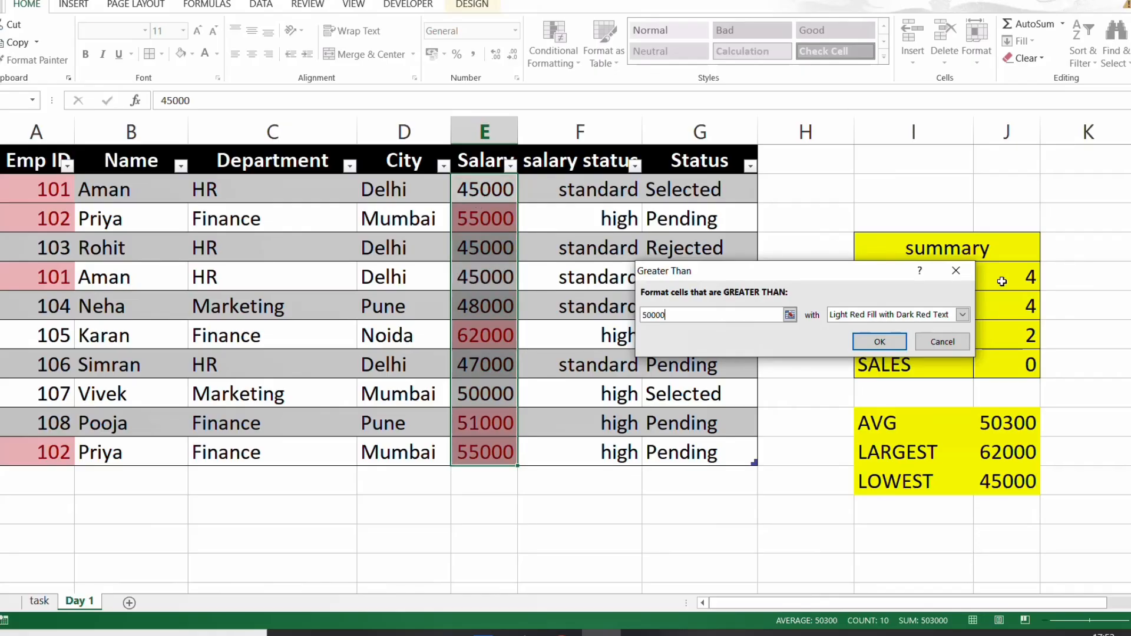
# - Choose green fill with green text as the rule's highlight format and apply it to the Salary column
pyautogui.click(964, 318)
pyautogui.click(886, 348)
pyautogui.click(880, 342)
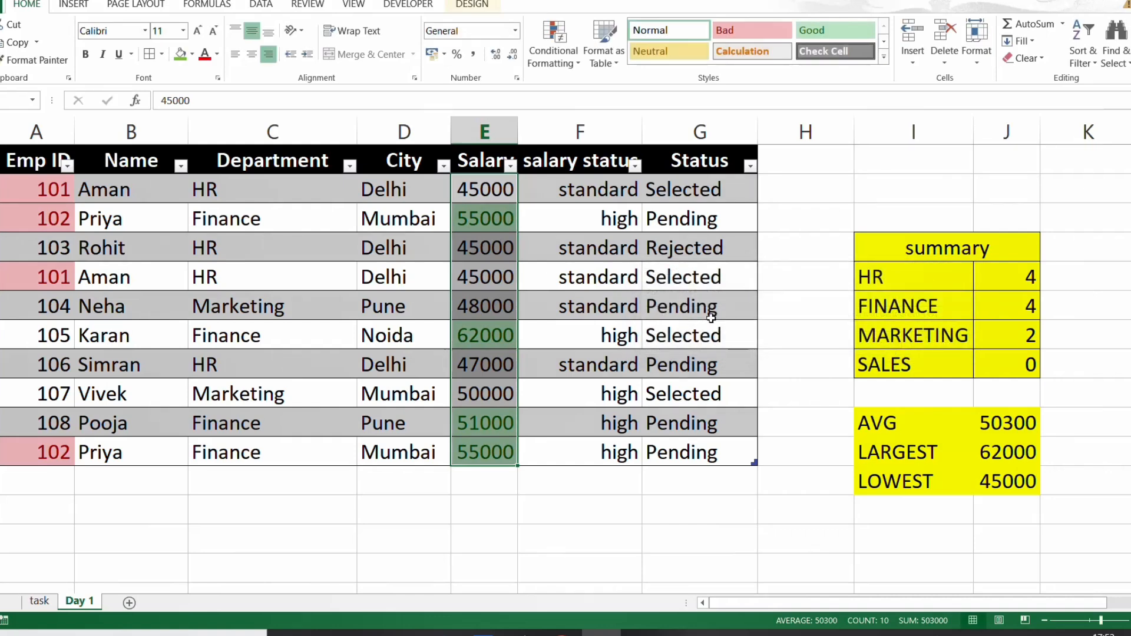
pyautogui.click(463, 335)
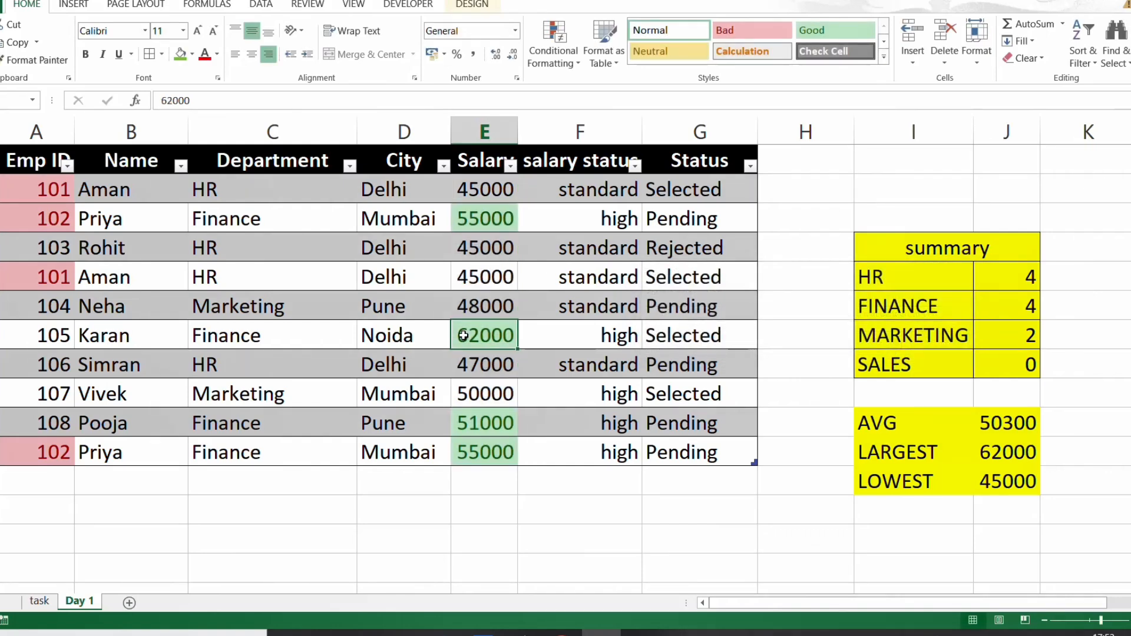